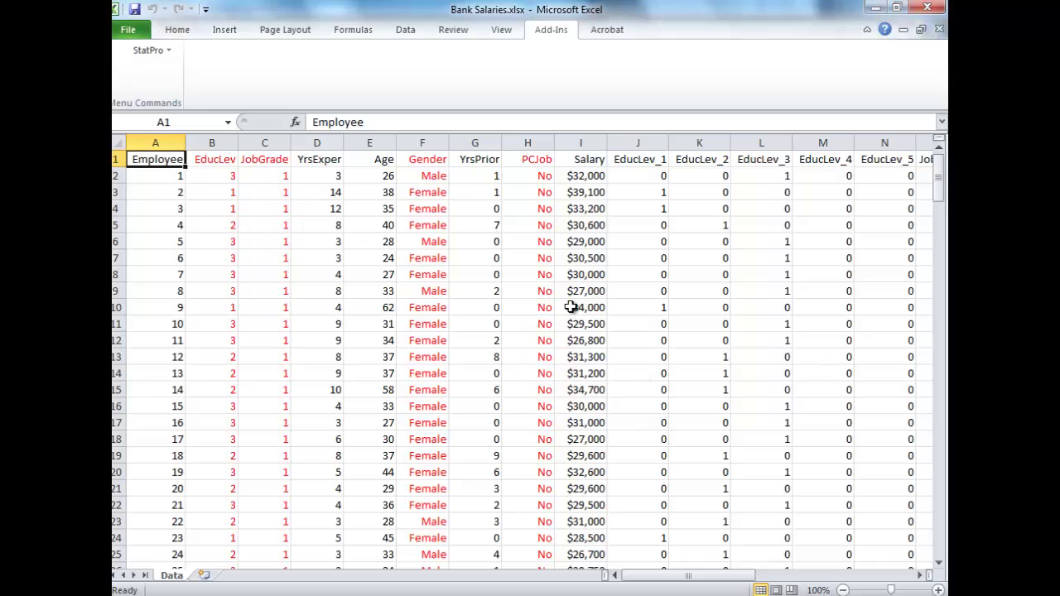
# Look through the variable headings in row 1 from Employee across to the EducLev dummy columns and back.
pyautogui.press('Right')
pyautogui.press('Right')
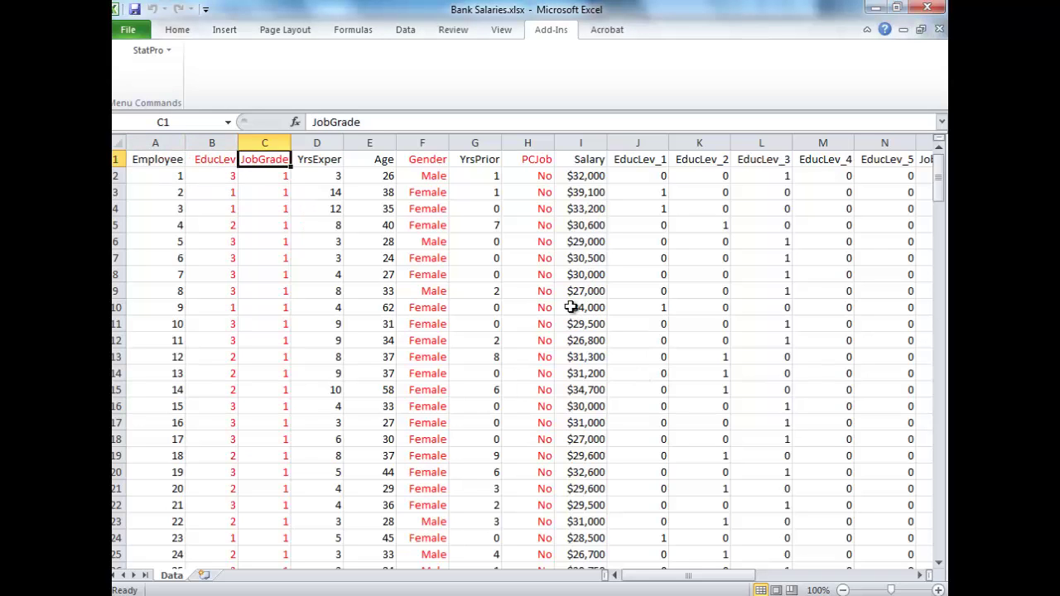
pyautogui.press('Right')
pyautogui.press('Left')
pyautogui.press('Left')
pyautogui.press('Right')
pyautogui.press('Right')
pyautogui.press('Right')
pyautogui.press('Right')
pyautogui.press('Right')
pyautogui.press('Right')
pyautogui.press('Right')
pyautogui.press('Right')
pyautogui.press('Right')
pyautogui.press('Right')
pyautogui.press('Right')
pyautogui.press('Right')
pyautogui.press('Right')
pyautogui.press('Right')
pyautogui.press('Right')
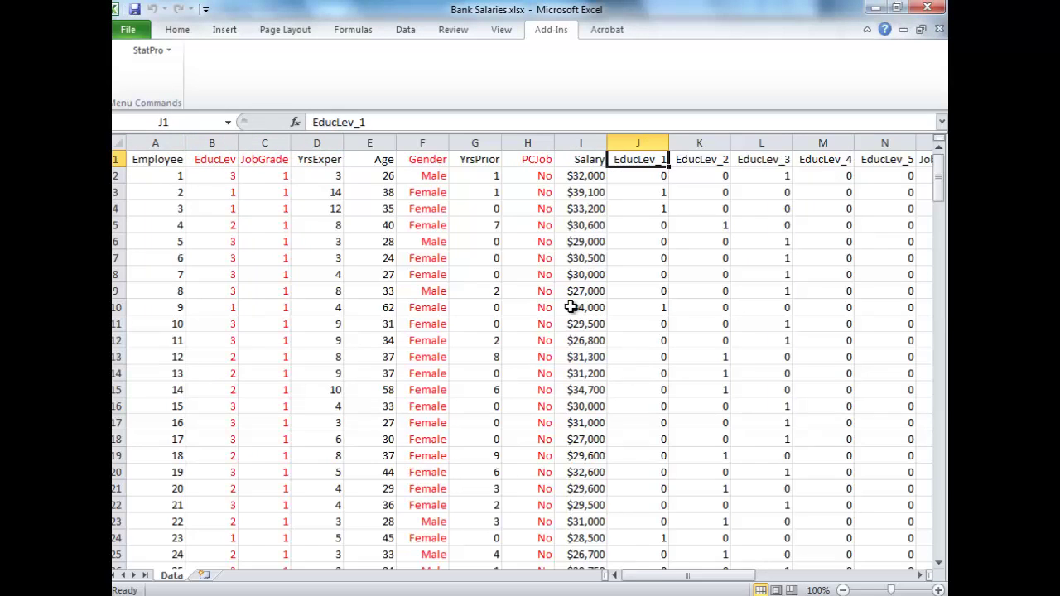
pyautogui.press('Left')
pyautogui.press('Left')
pyautogui.press('Left')
pyautogui.press('Left')
pyautogui.press('Left')
pyautogui.press('Left')
pyautogui.press('Left')
pyautogui.press('Left')
pyautogui.press('Left')
pyautogui.press('Left')
pyautogui.press('Left')
pyautogui.press('Left')
pyautogui.press('Left')
pyautogui.press('Left')
pyautogui.press('Left')
pyautogui.press('Left')
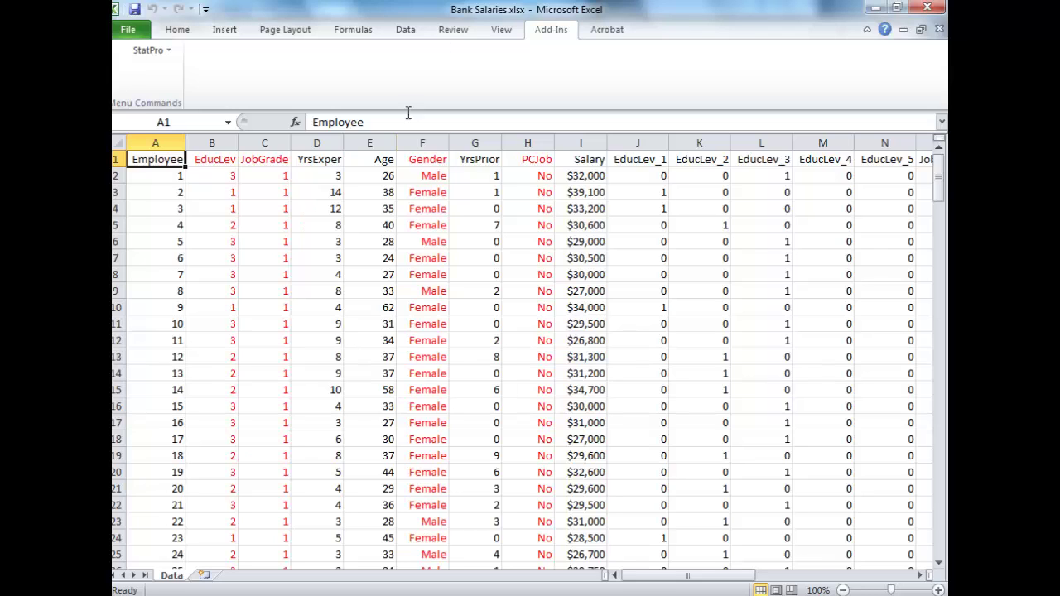
# Start a StatPro multiple regression from within the salary data, using the data range $A$1:$X$209.
pyautogui.click(438, 192)
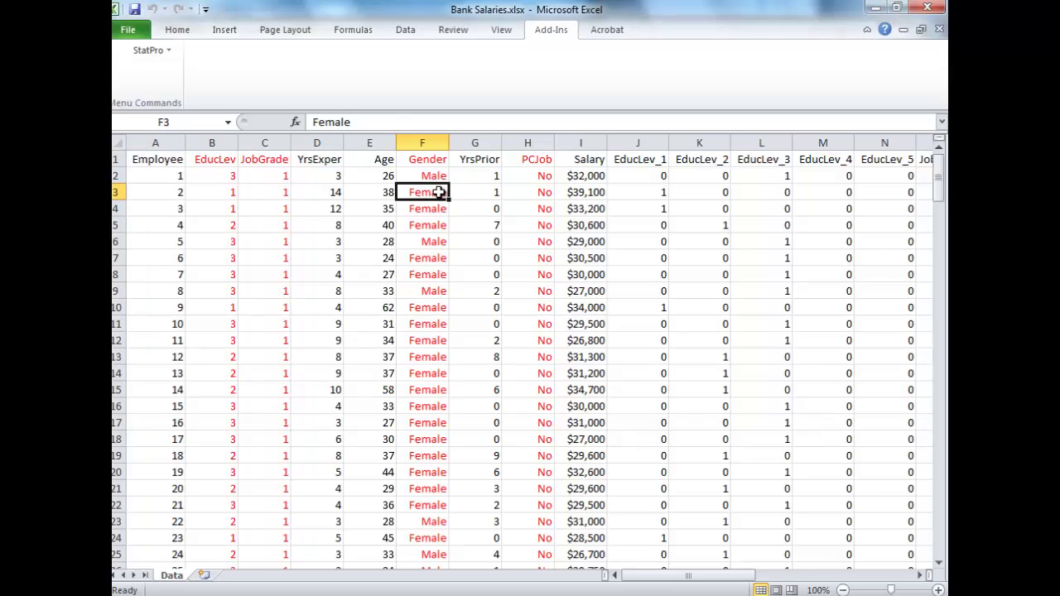
pyautogui.click(163, 51)
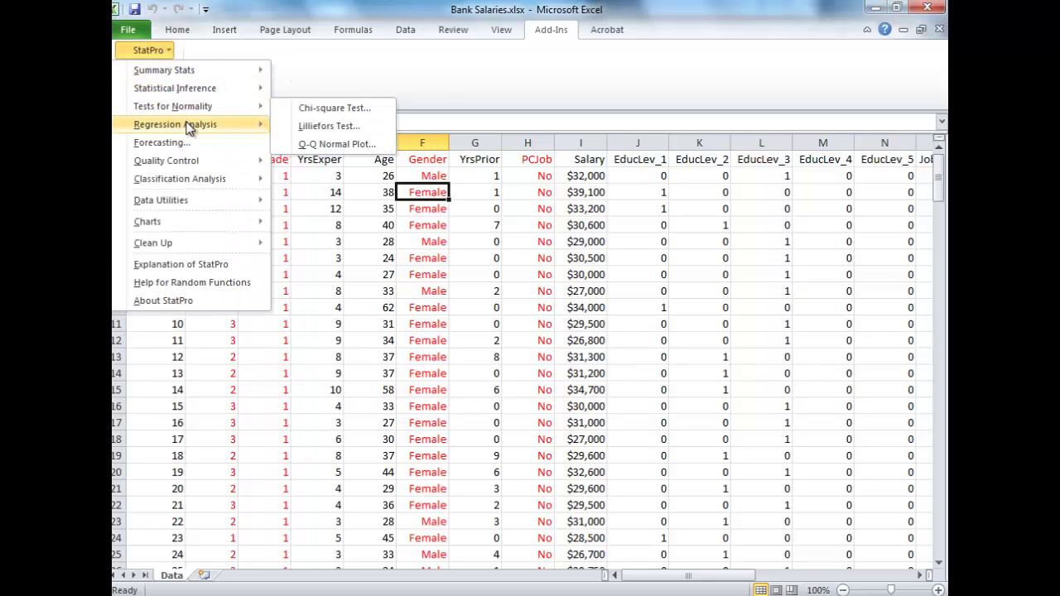
pyautogui.moveTo(189, 126)
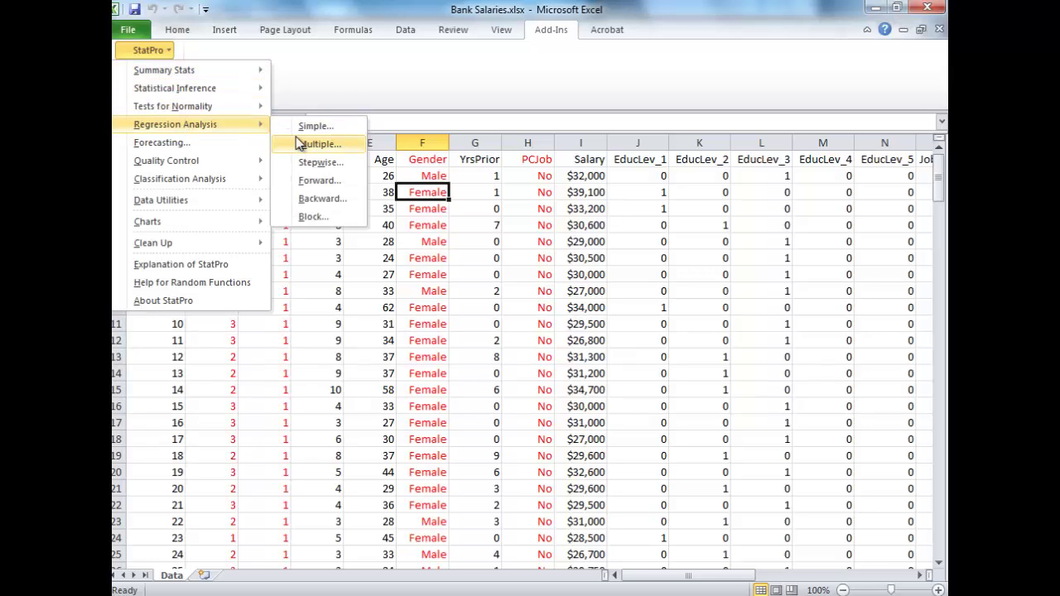
pyautogui.click(300, 144)
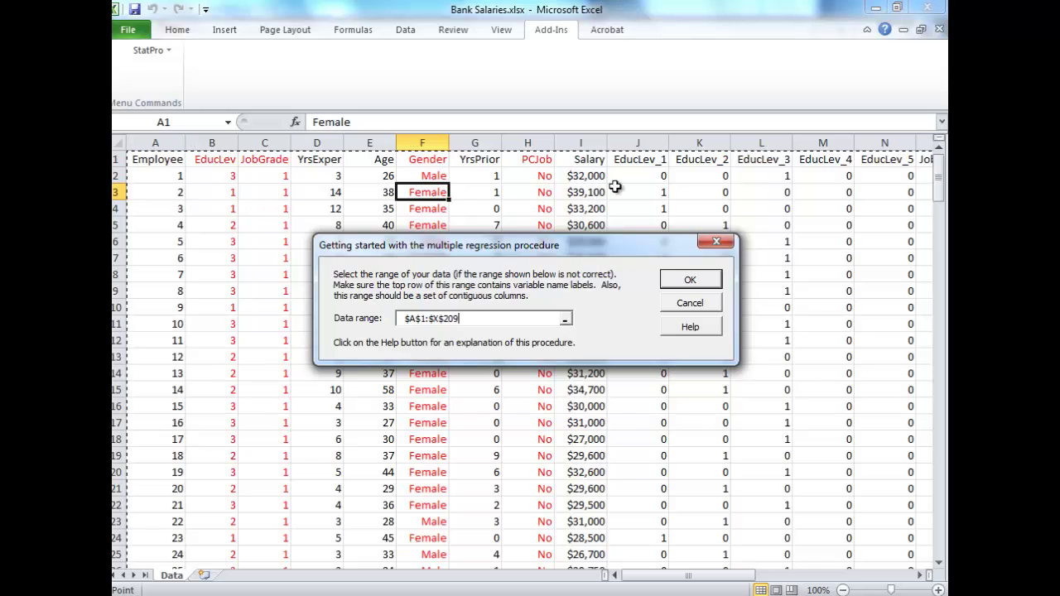
pyautogui.click(697, 281)
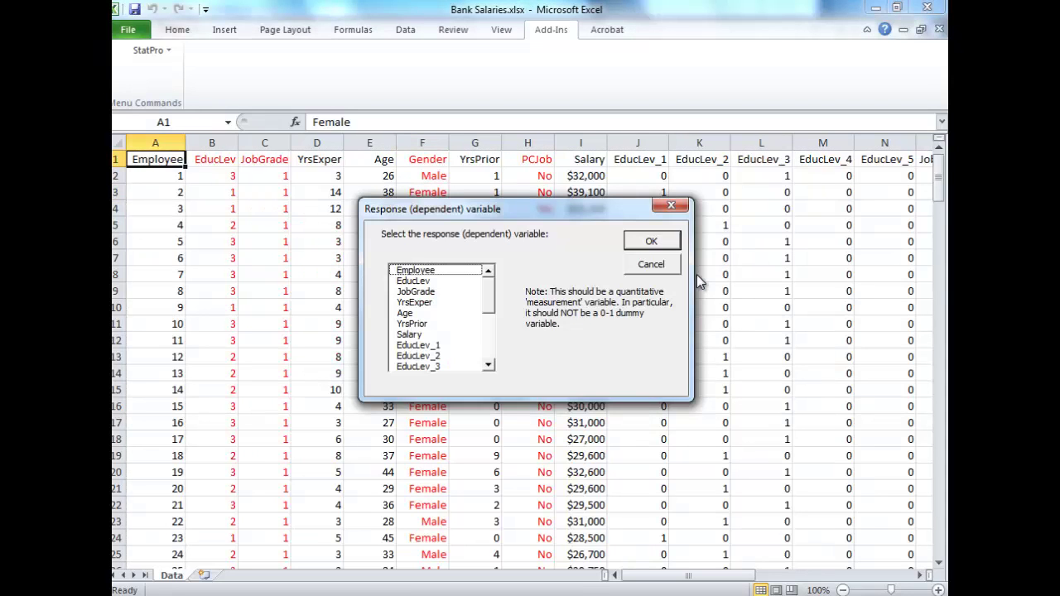
# Choose Salary as the response (dependent) variable and confirm it.
pyautogui.click(426, 335)
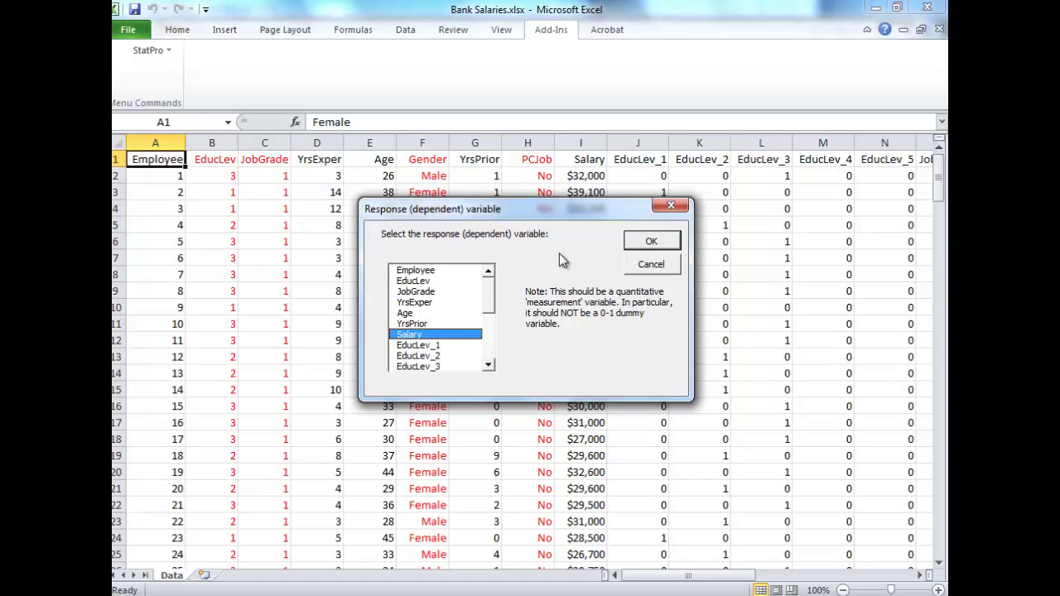
pyautogui.click(442, 278)
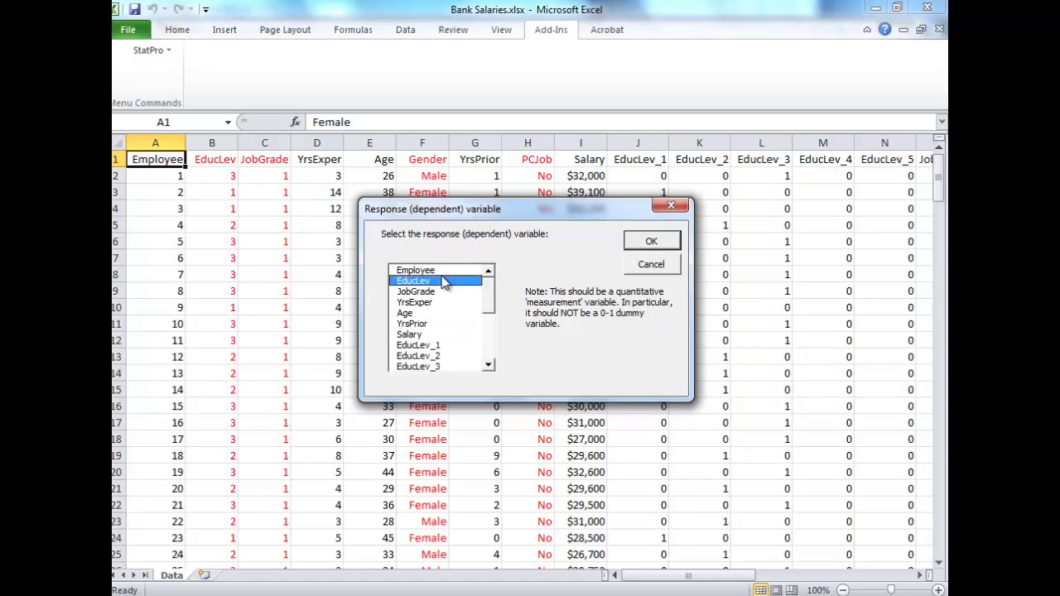
pyautogui.click(430, 304)
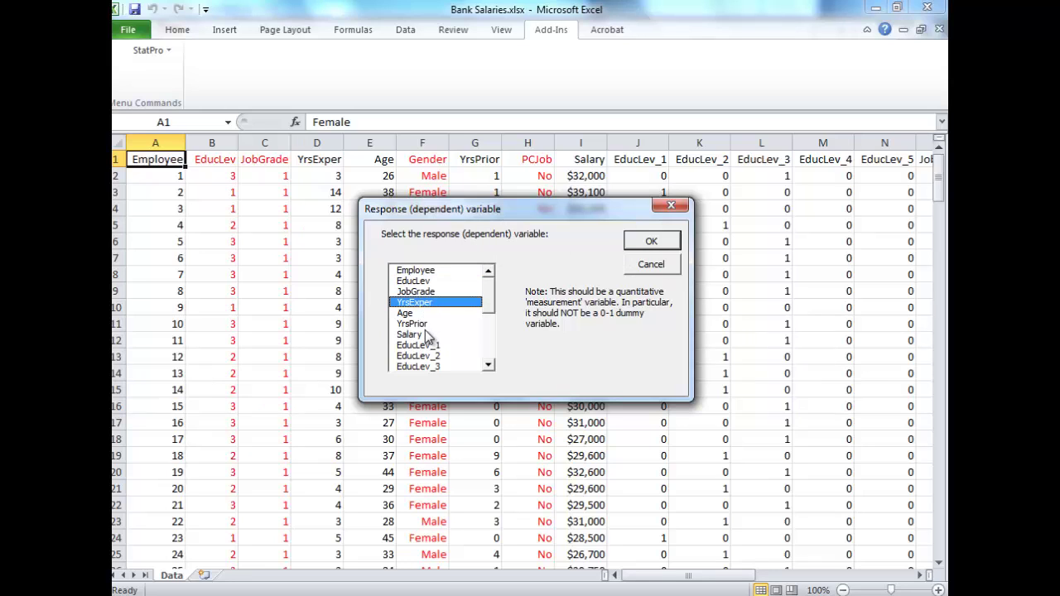
pyautogui.click(425, 333)
pyautogui.click(651, 242)
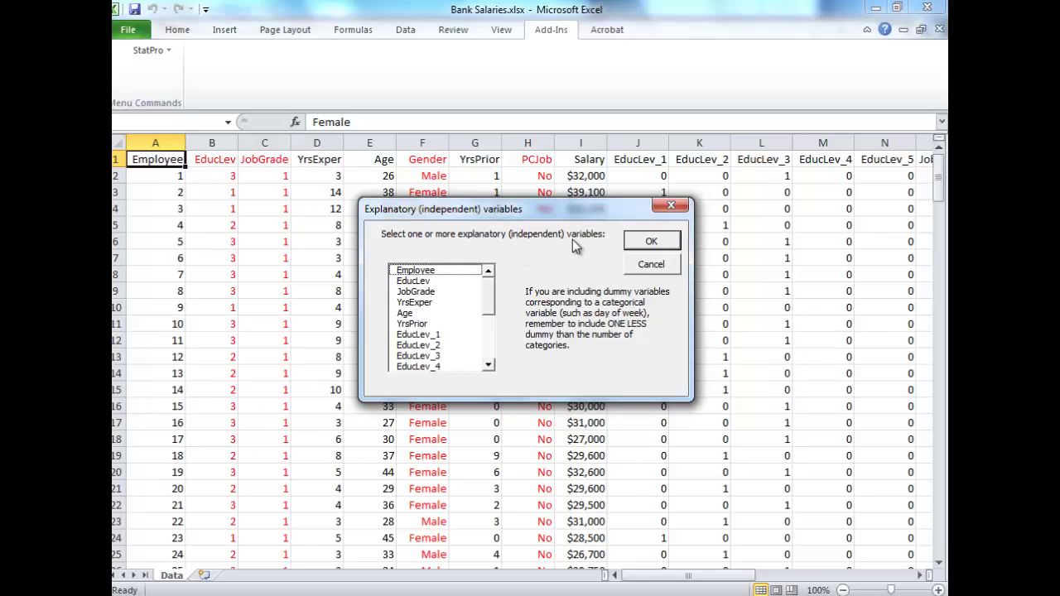
pyautogui.click(439, 270)
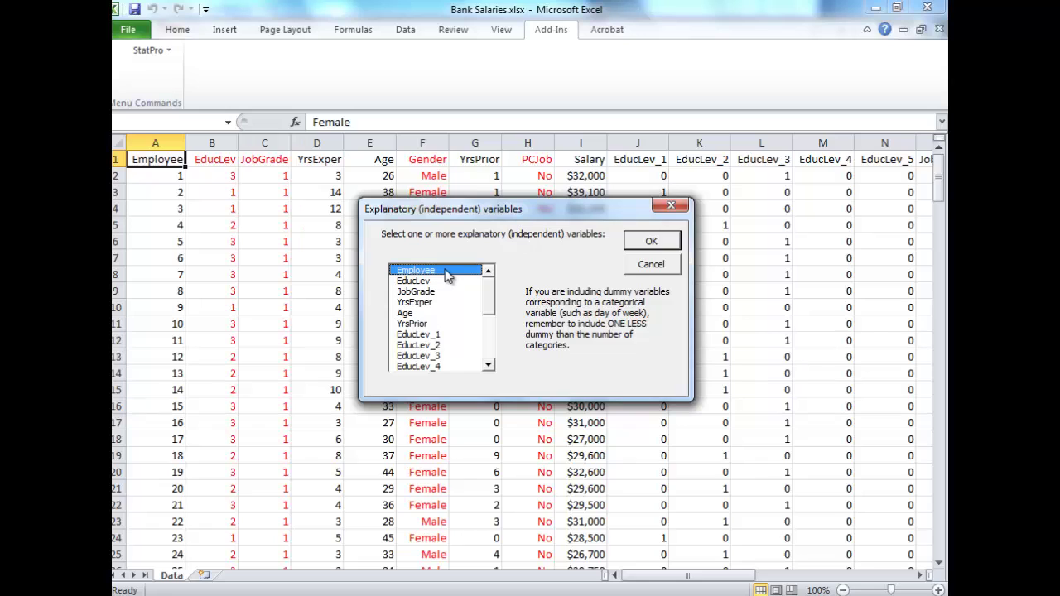
pyautogui.click(431, 283)
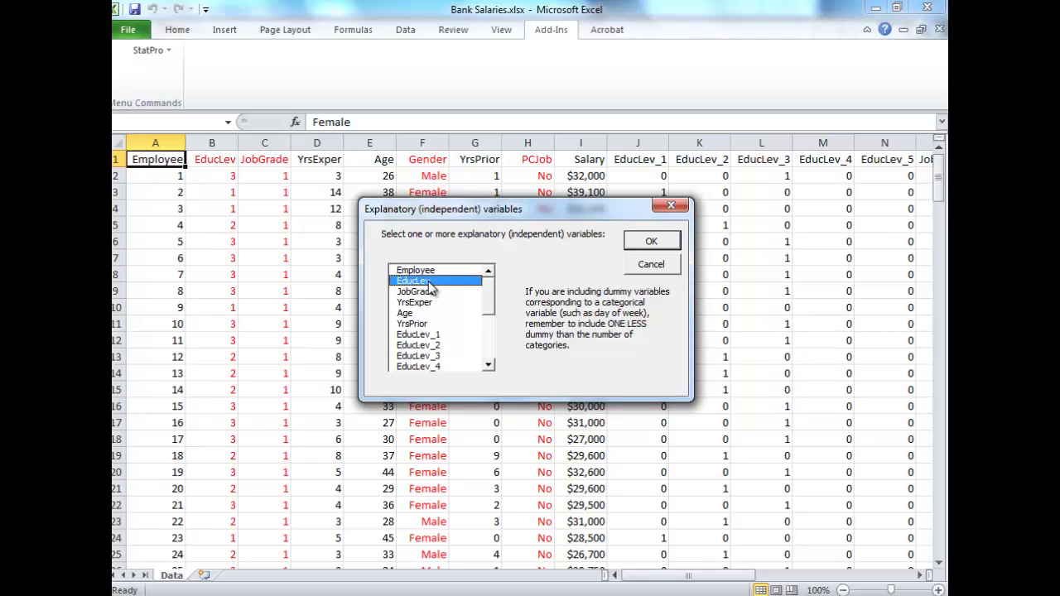
pyautogui.click(429, 293)
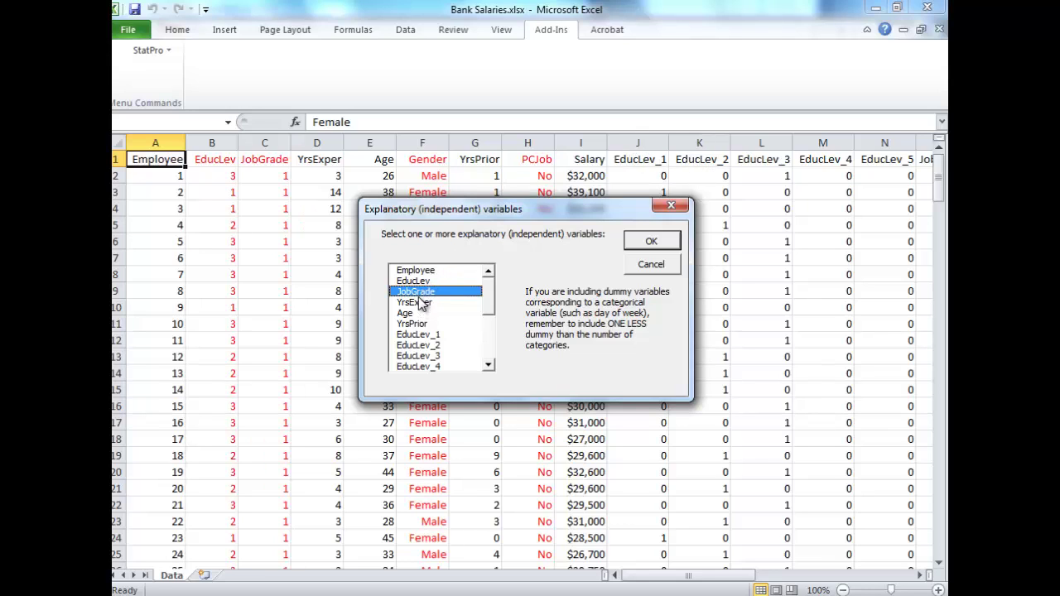
pyautogui.keyDown('ctrl'); pyautogui.click(418, 281); pyautogui.keyUp('ctrl')
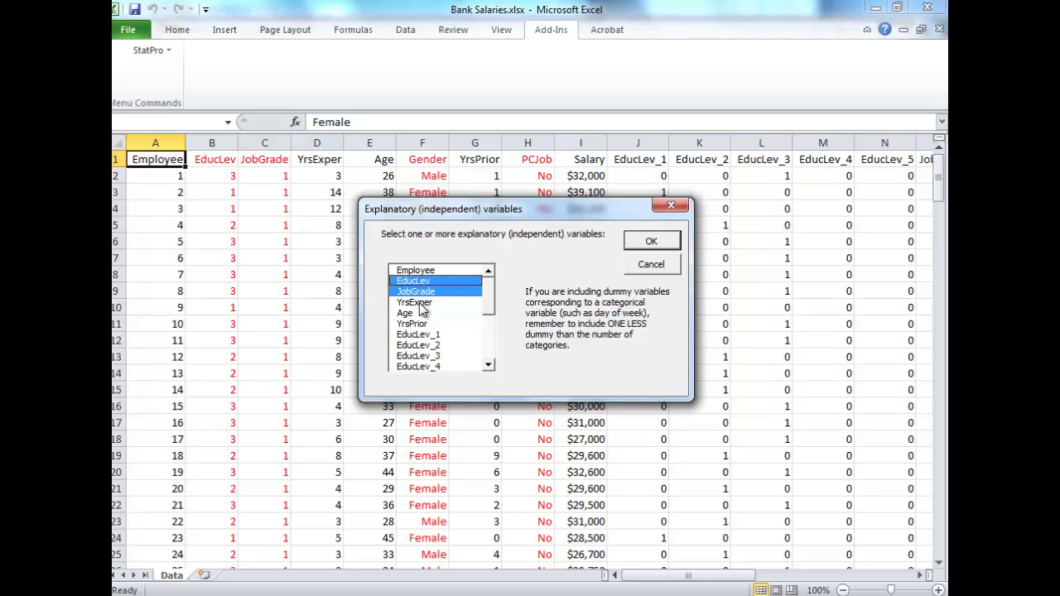
# Select YrsExper, Age and YrsPrior as explanatory variables and dismiss the Windows colour scheme prompt.
pyautogui.click(419, 302)
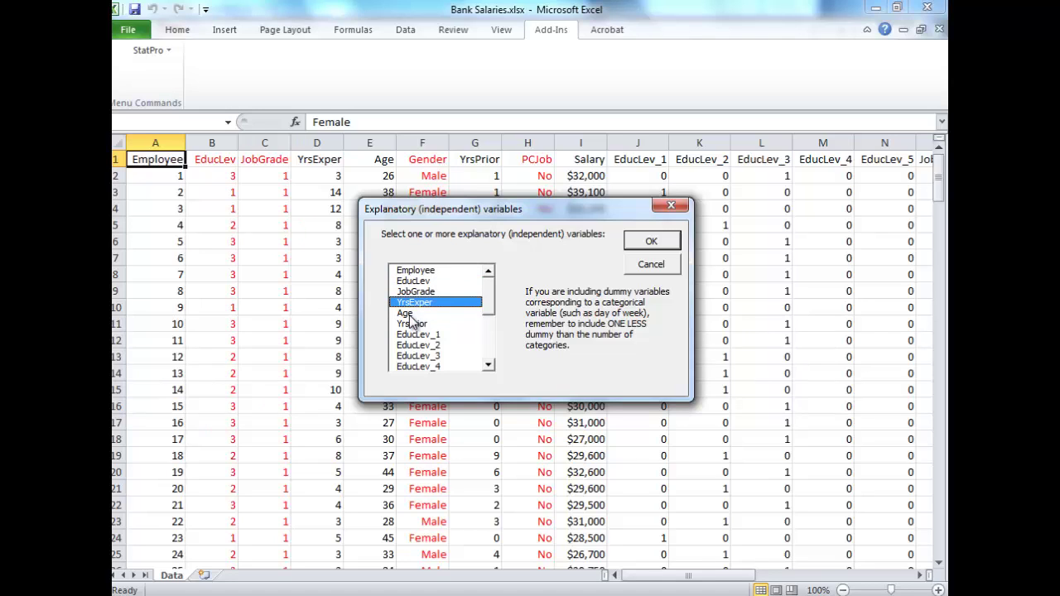
pyautogui.keyDown('ctrl'); pyautogui.click(409, 315); pyautogui.keyUp('ctrl')
pyautogui.keyDown('ctrl'); pyautogui.click(410, 323); pyautogui.keyUp('ctrl')
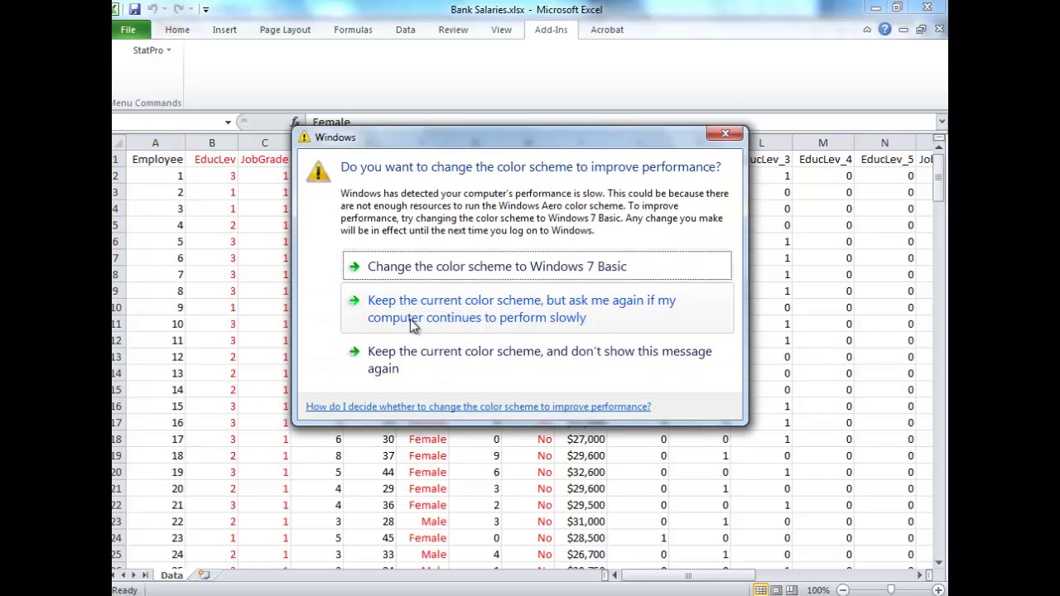
pyautogui.click(725, 133)
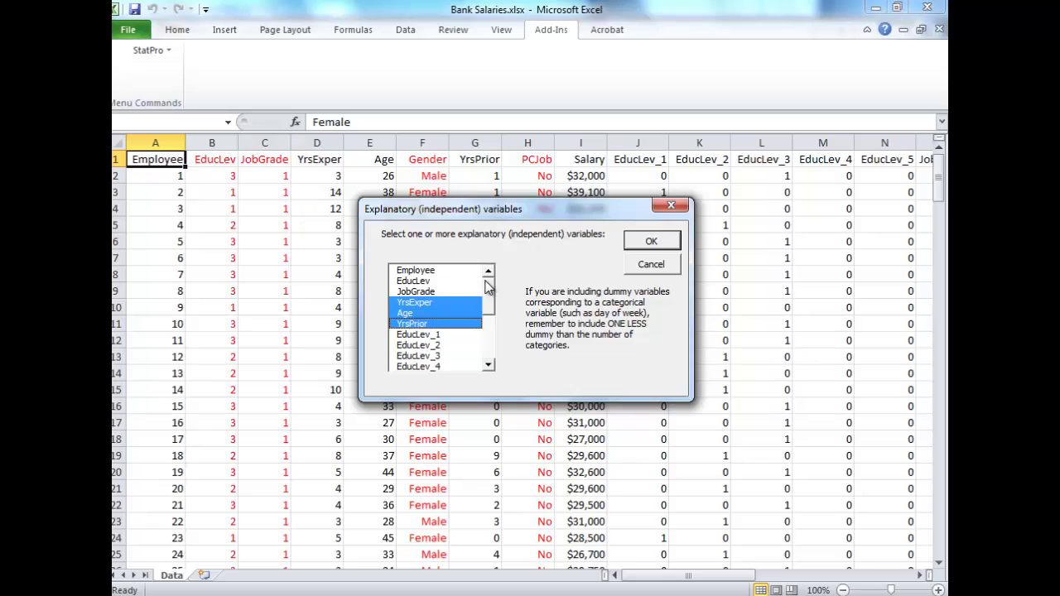
# Add the education dummies EducLev_2, EducLev_3, EducLev_4 and EducLev_5 to the explanatory variables, leaving out EducLev_1.
pyautogui.moveTo(487, 287); pyautogui.dragTo(489, 300)
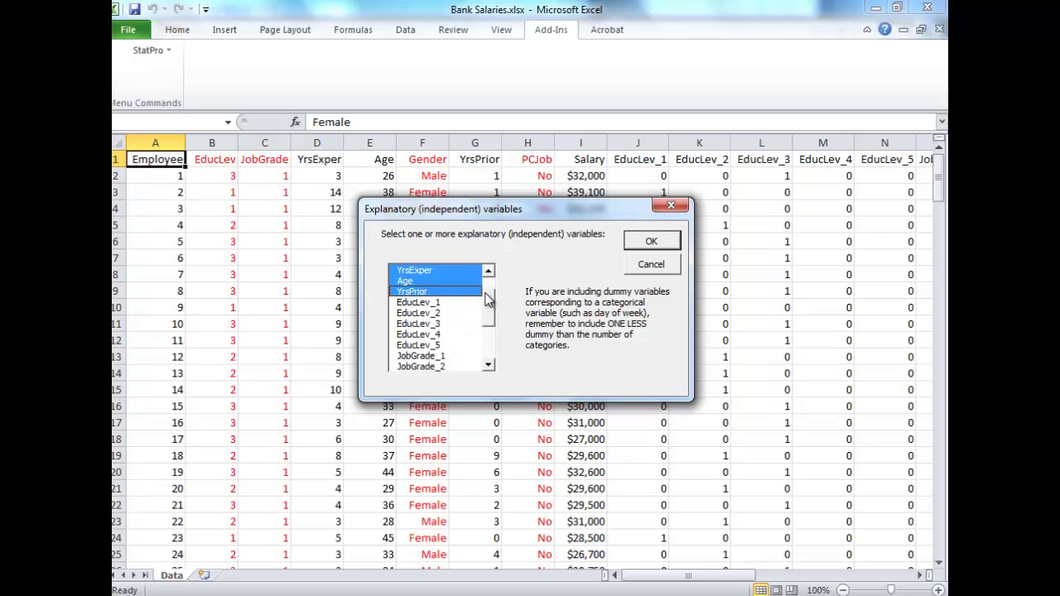
pyautogui.keyDown('ctrl'); pyautogui.click(437, 314); pyautogui.keyUp('ctrl')
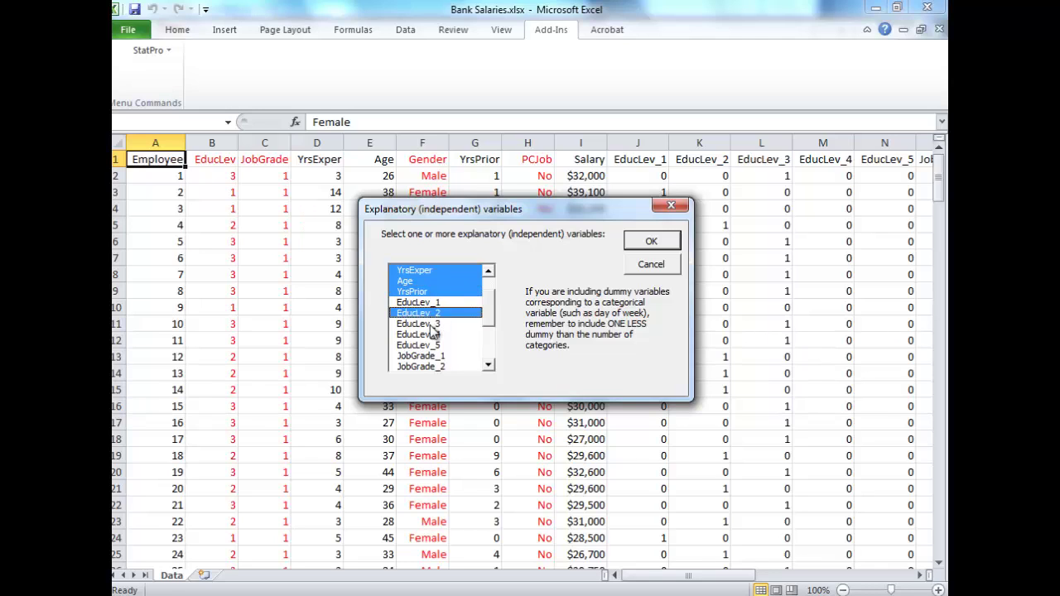
pyautogui.keyDown('ctrl'); pyautogui.click(432, 325); pyautogui.keyUp('ctrl')
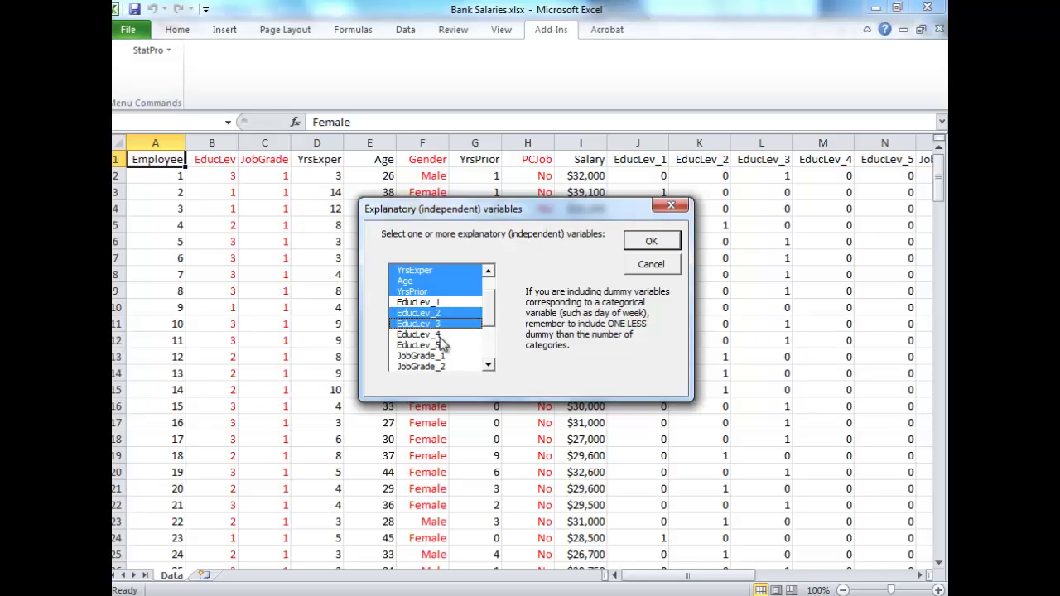
pyautogui.keyDown('ctrl'); pyautogui.click(440, 335); pyautogui.keyUp('ctrl')
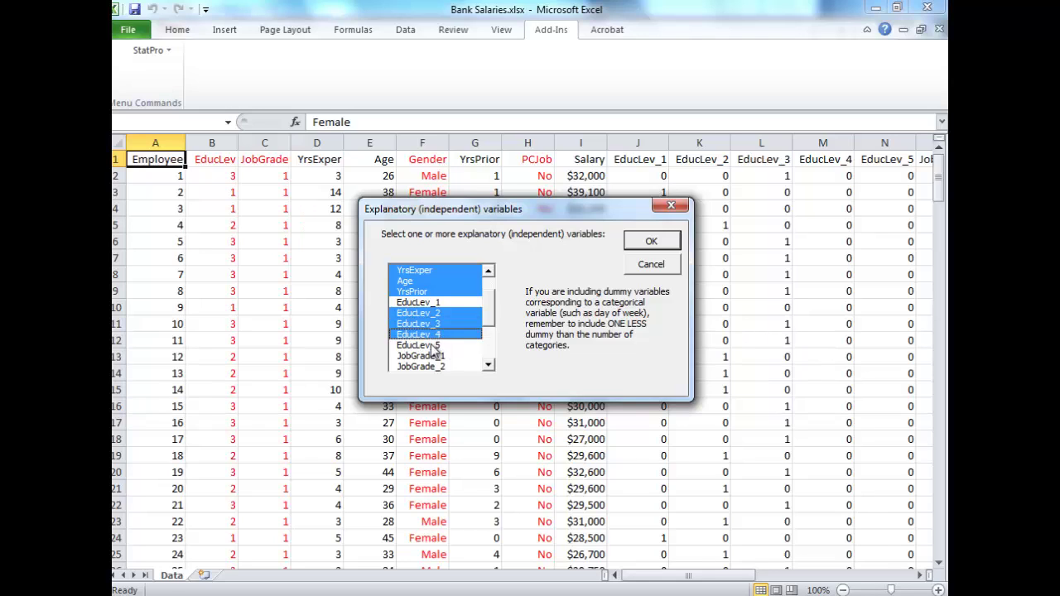
pyautogui.keyDown('ctrl'); pyautogui.click(434, 346); pyautogui.keyUp('ctrl')
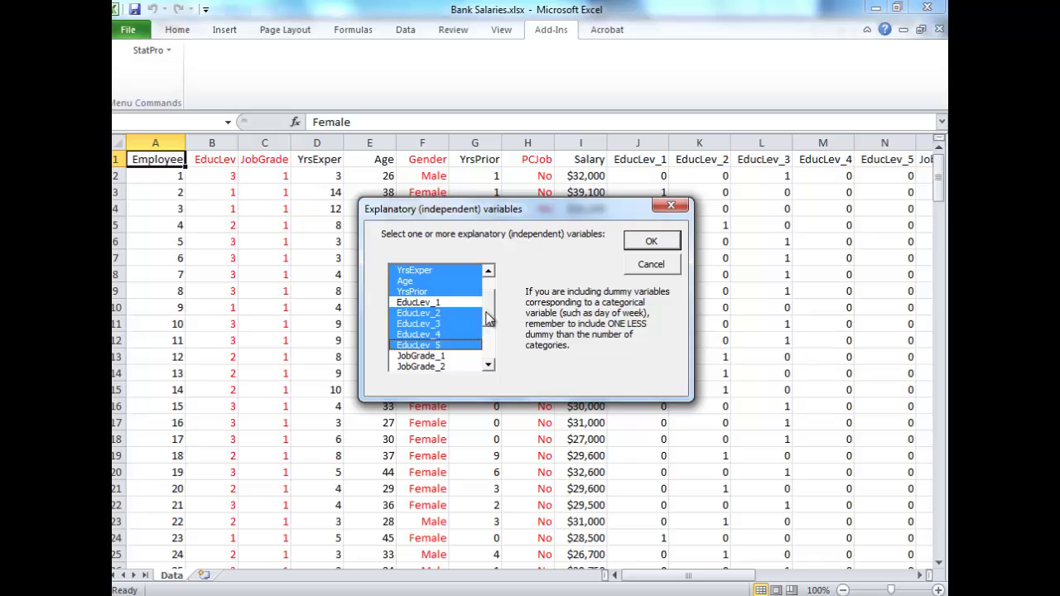
# Add the job grade dummies JobGrade_2 through JobGrade_6 to the explanatory variables, leaving out JobGrade_1.
pyautogui.moveTo(489, 322); pyautogui.dragTo(482, 340)
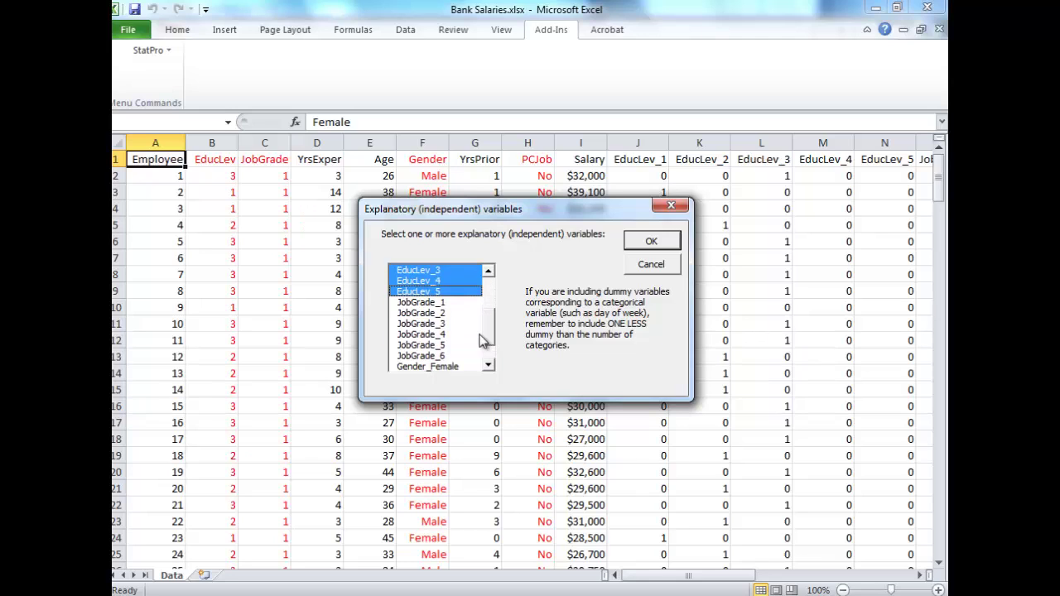
pyautogui.click(436, 312)
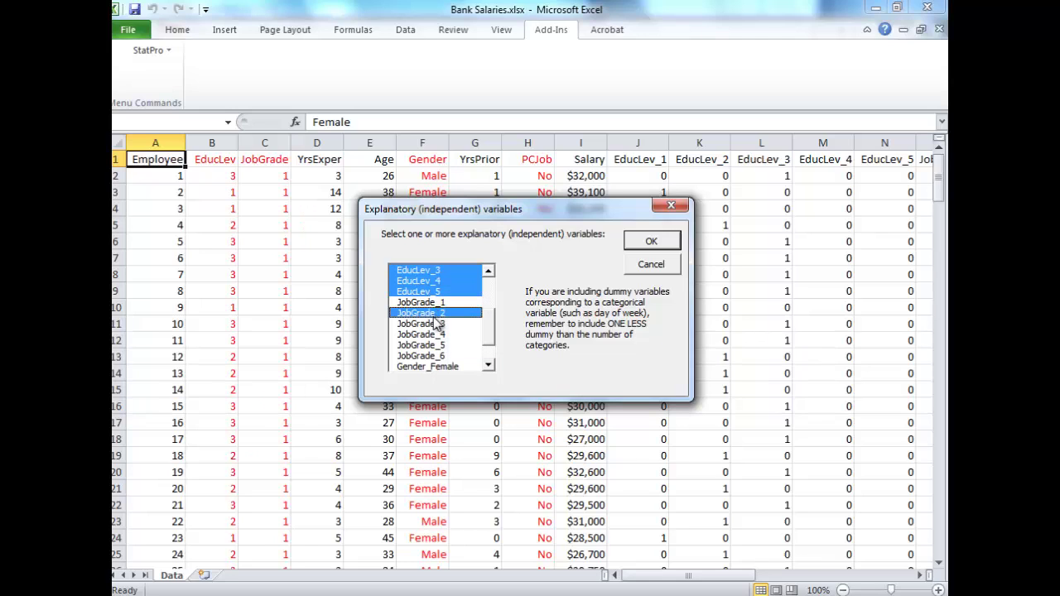
pyautogui.click(434, 316)
pyautogui.click(433, 314)
pyautogui.click(433, 324)
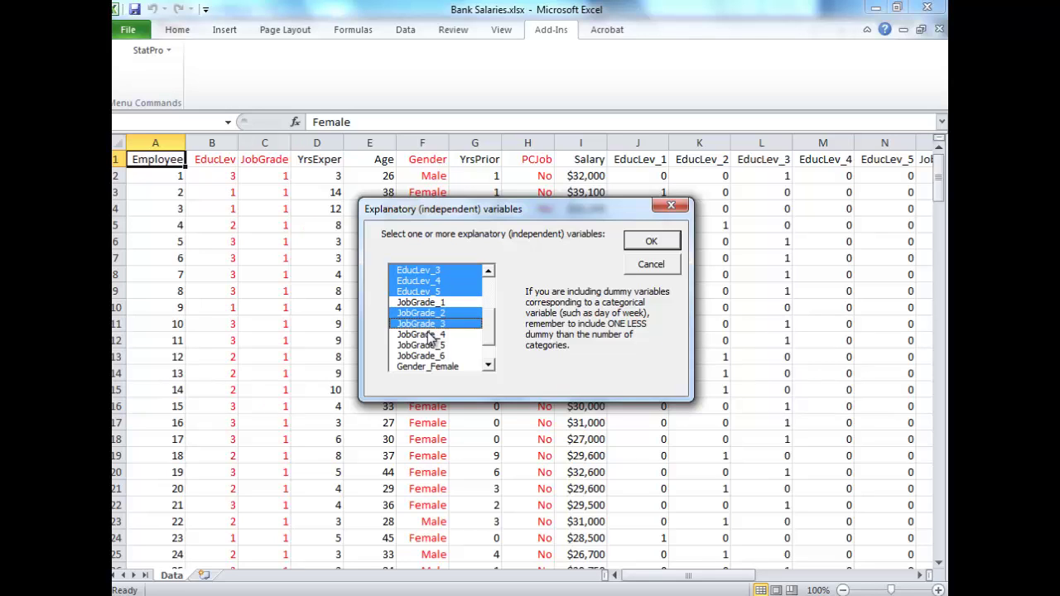
pyautogui.click(431, 334)
pyautogui.click(432, 344)
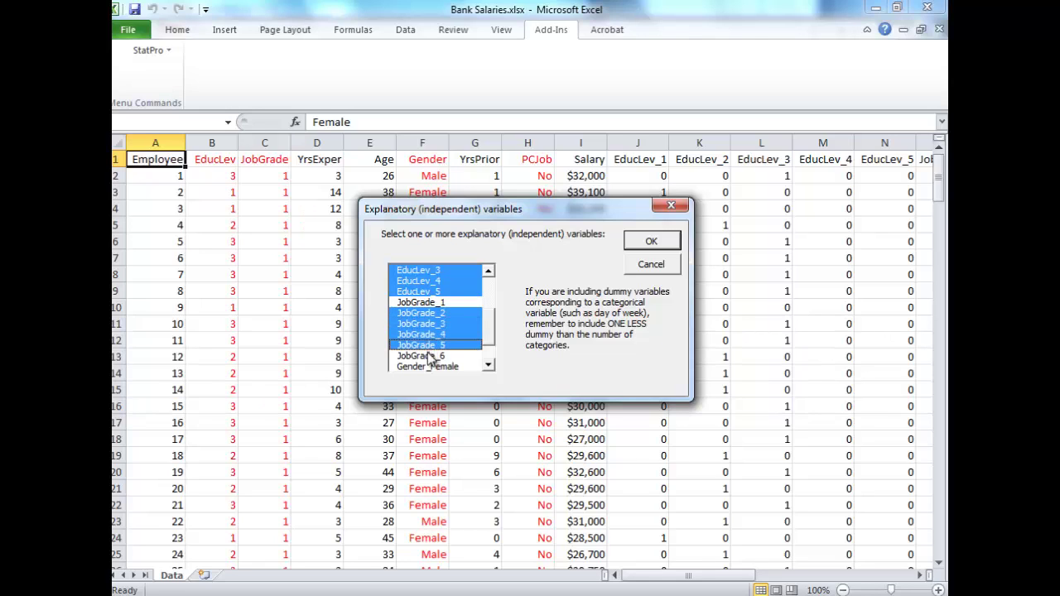
pyautogui.click(432, 356)
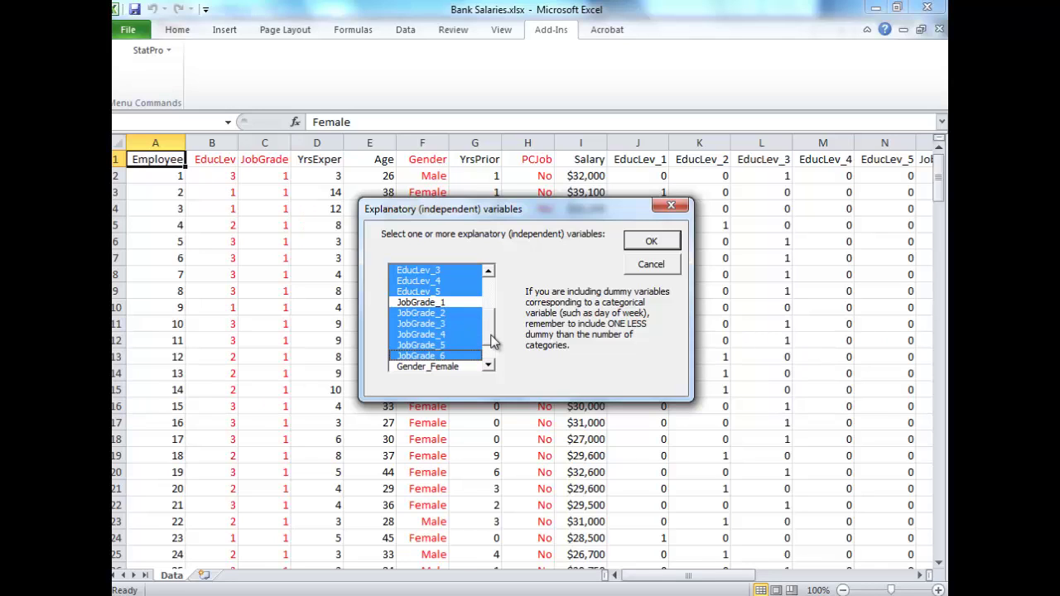
# Add Gender_Female and PCJob_Yes to the explanatory variables and confirm the selection.
pyautogui.scroll(1, 489, 341)
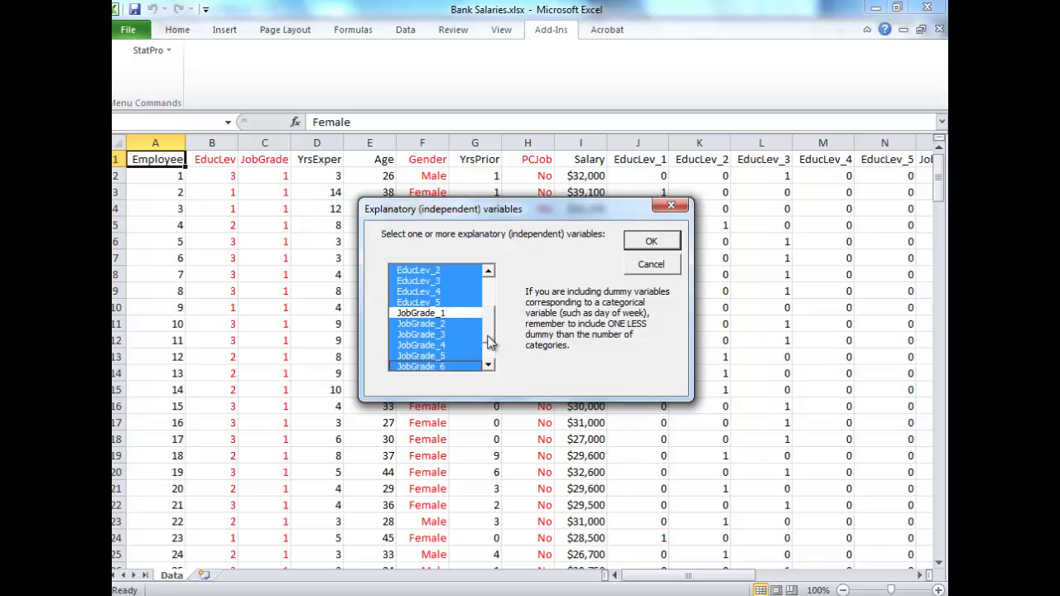
pyautogui.scroll(-4, 488, 341)
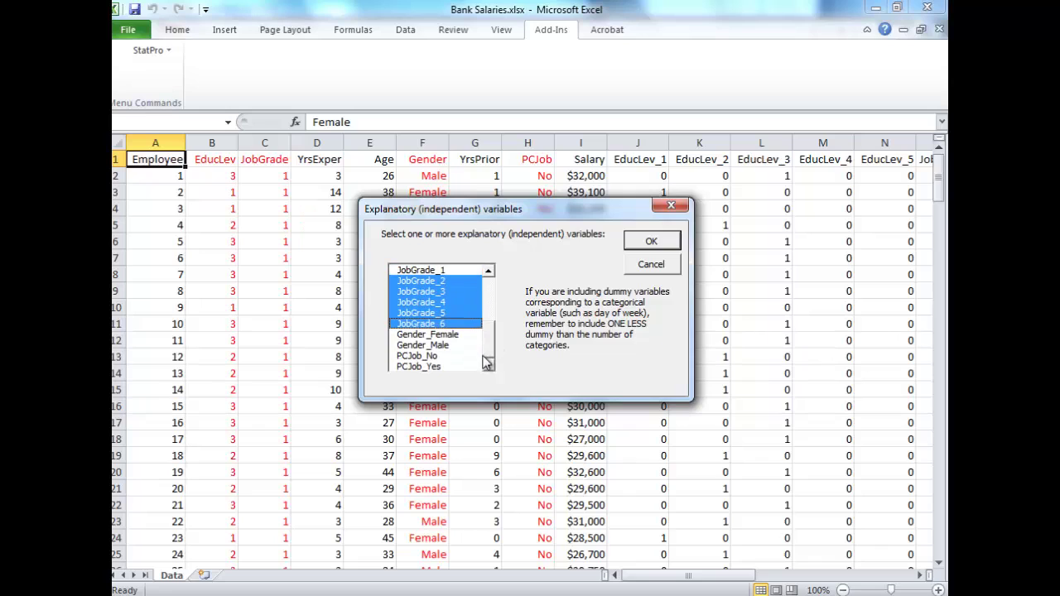
pyautogui.click(445, 335)
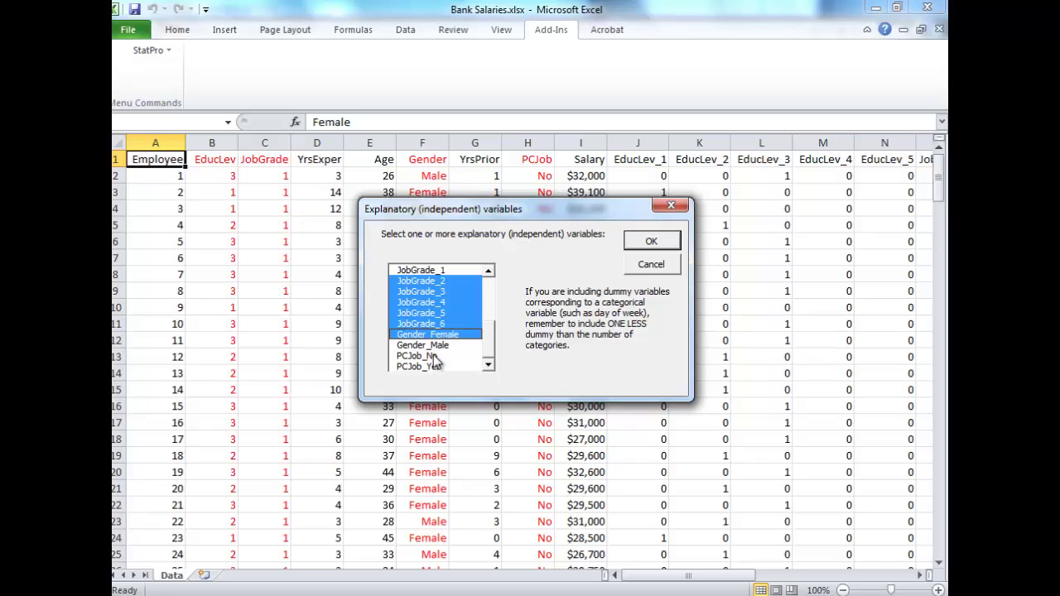
pyautogui.click(435, 367)
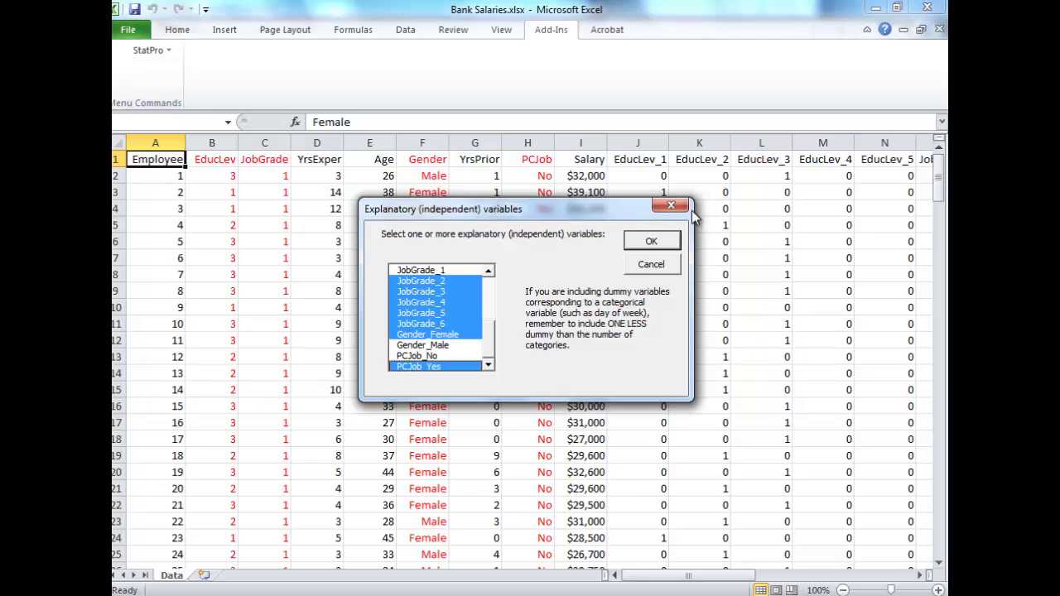
pyautogui.click(651, 241)
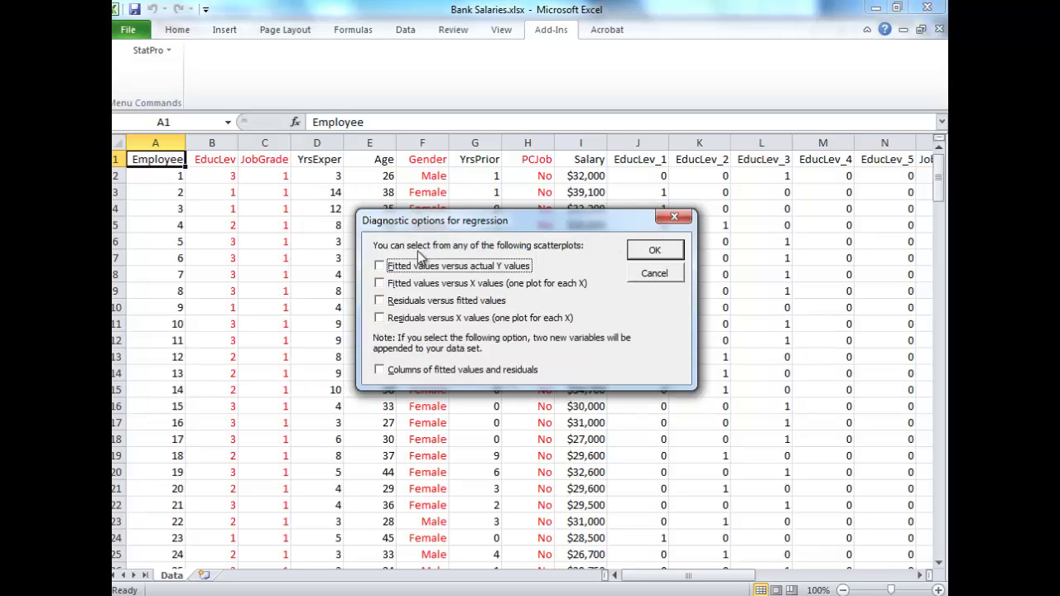
# Request the fitted versus actual Y and residuals versus fitted scatterplots, plus columns of fitted values and residuals, and confirm the diagnostic options.
pyautogui.click(380, 266)
pyautogui.click(380, 301)
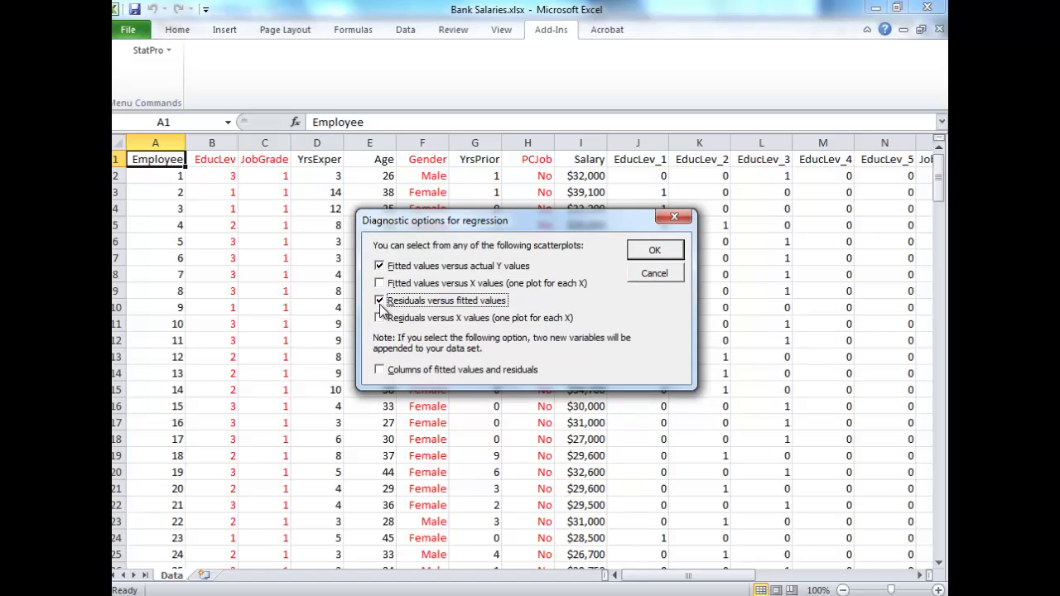
pyautogui.click(381, 371)
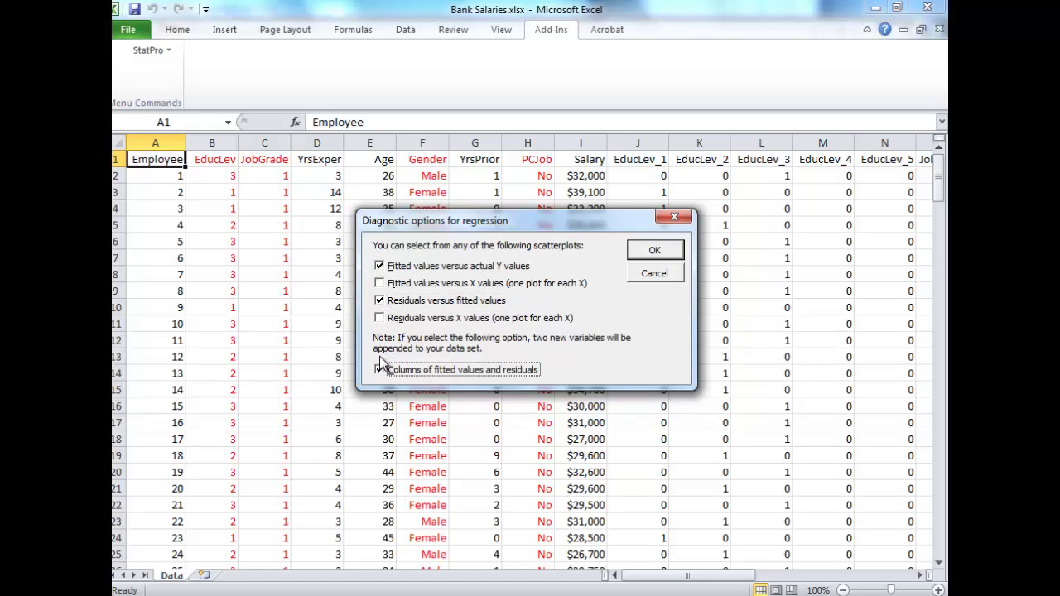
pyautogui.click(654, 250)
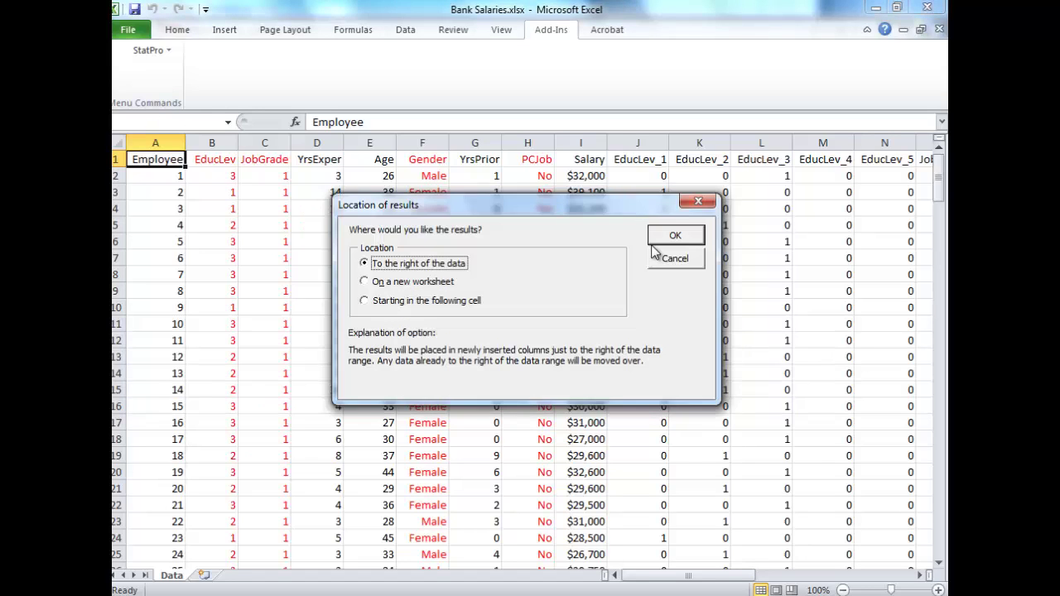
# Place the regression results on a new worksheet named Regression, dismissing the Windows colour scheme prompt, and generate the output.
pyautogui.click(431, 282)
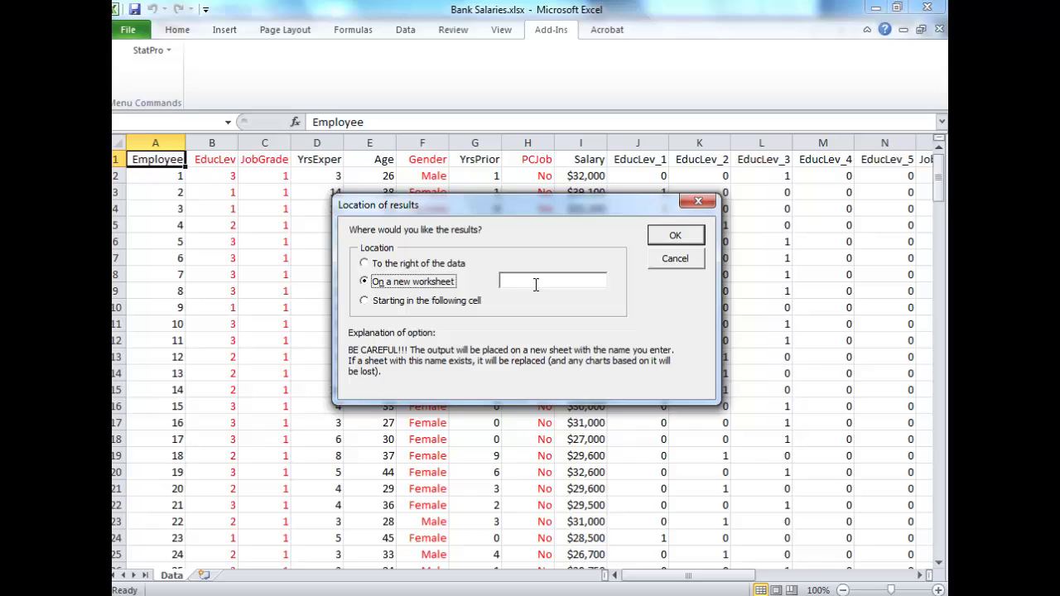
pyautogui.click(505, 280)
pyautogui.click(475, 301)
pyautogui.click(445, 282)
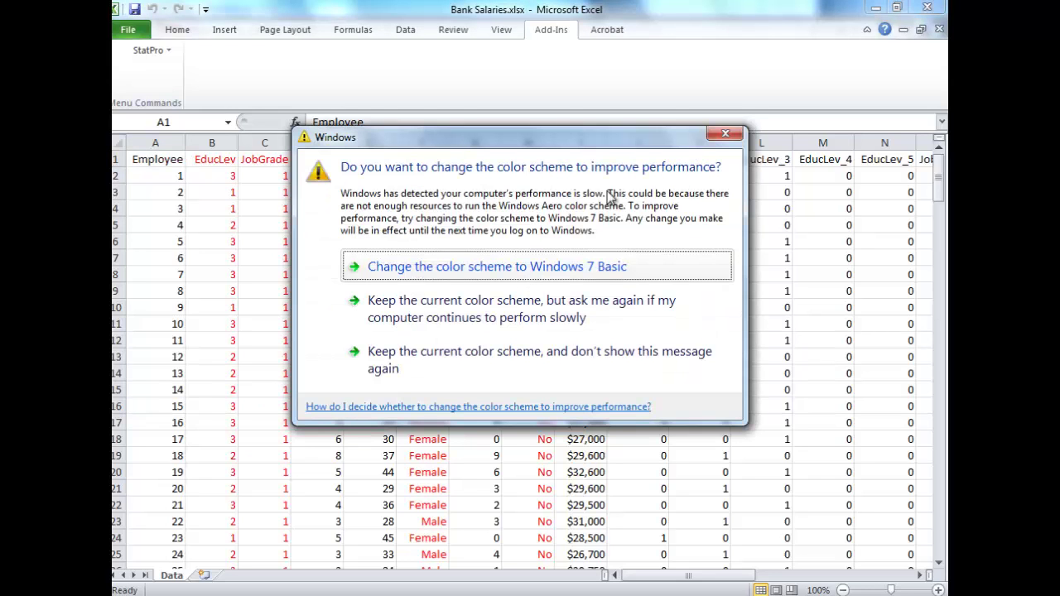
pyautogui.click(727, 136)
pyautogui.write('Regression')
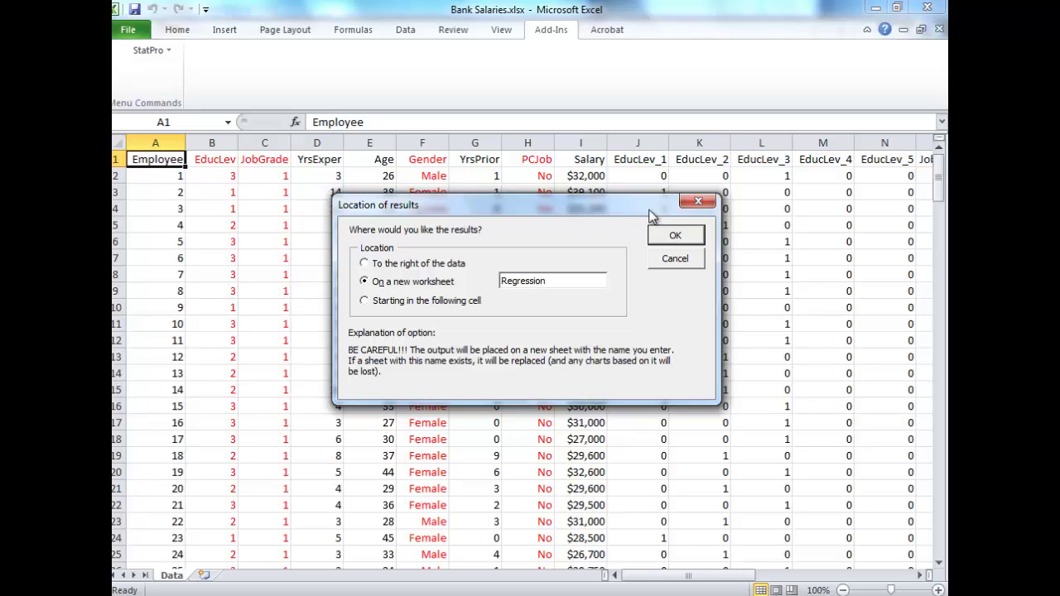
pyautogui.click(679, 236)
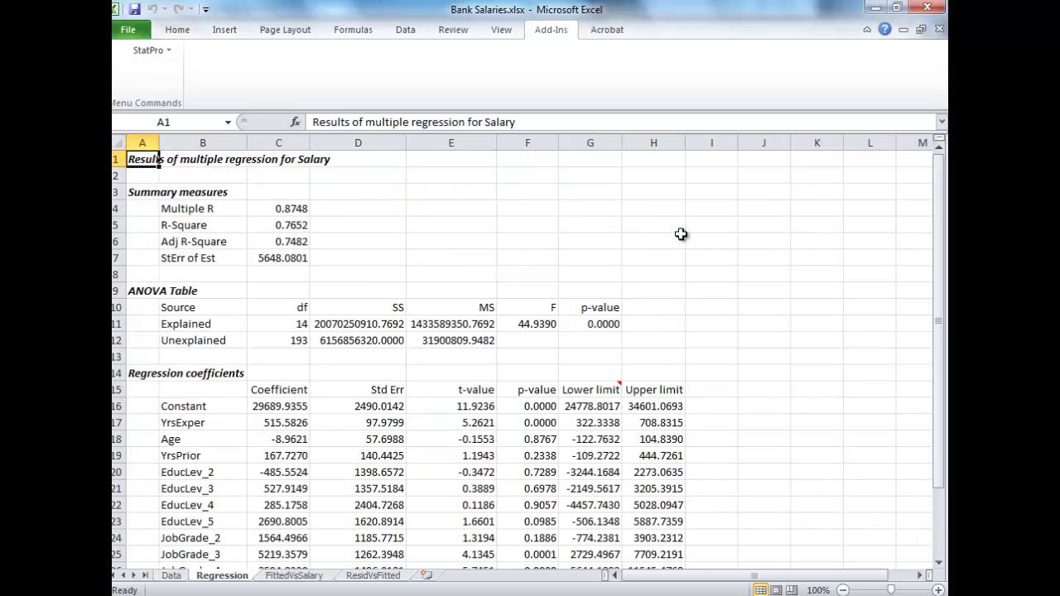
# Look over the whole regression output and highlight the coefficient column from Constant to PCJob_Yes.
pyautogui.scroll(-6, 681, 239)
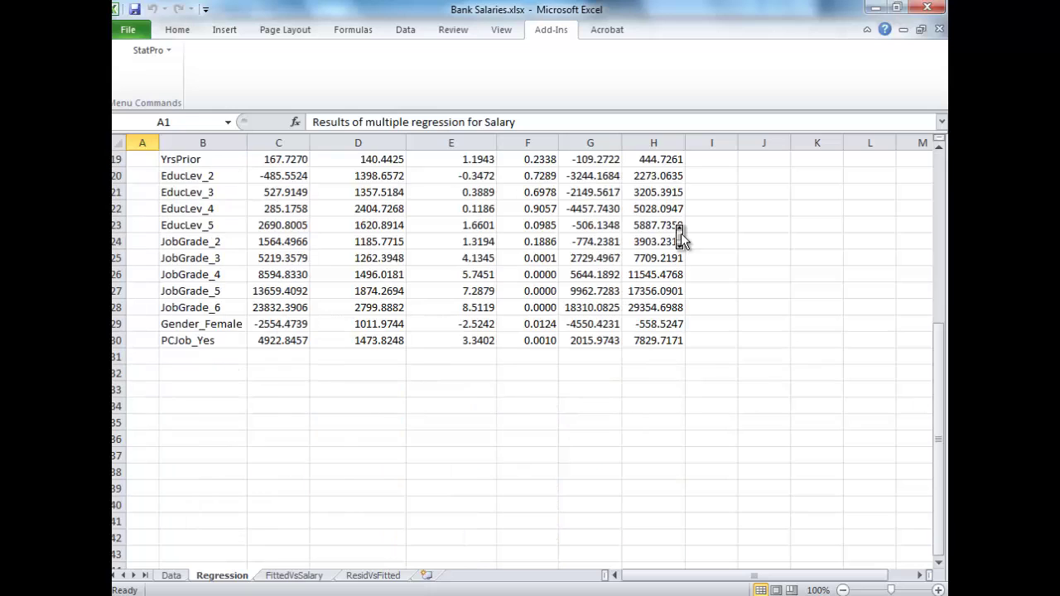
pyautogui.scroll(6, 680, 238)
pyautogui.scroll(-5, 681, 239)
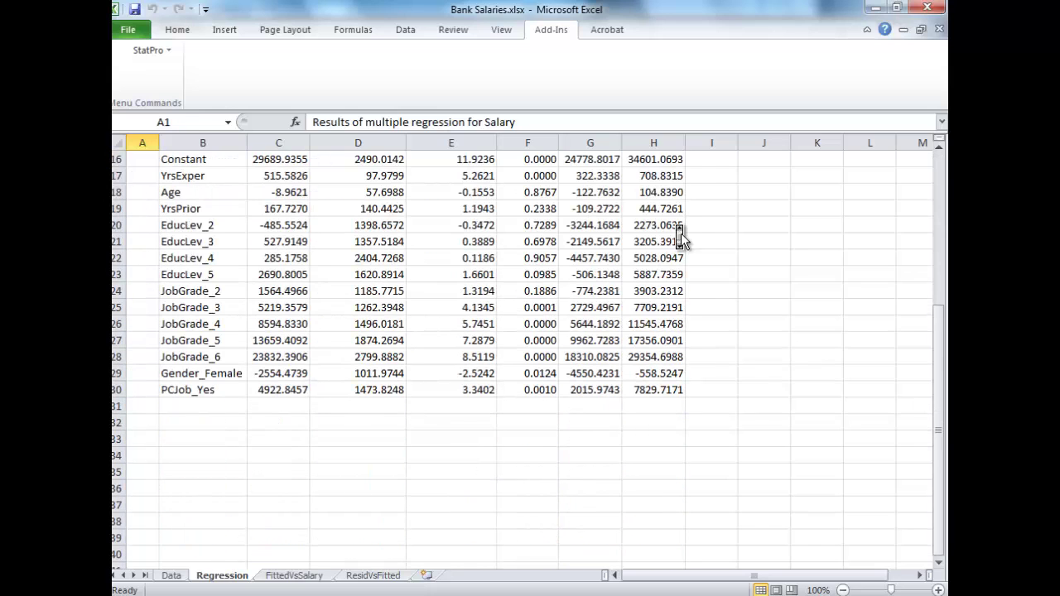
pyautogui.scroll(5, 680, 238)
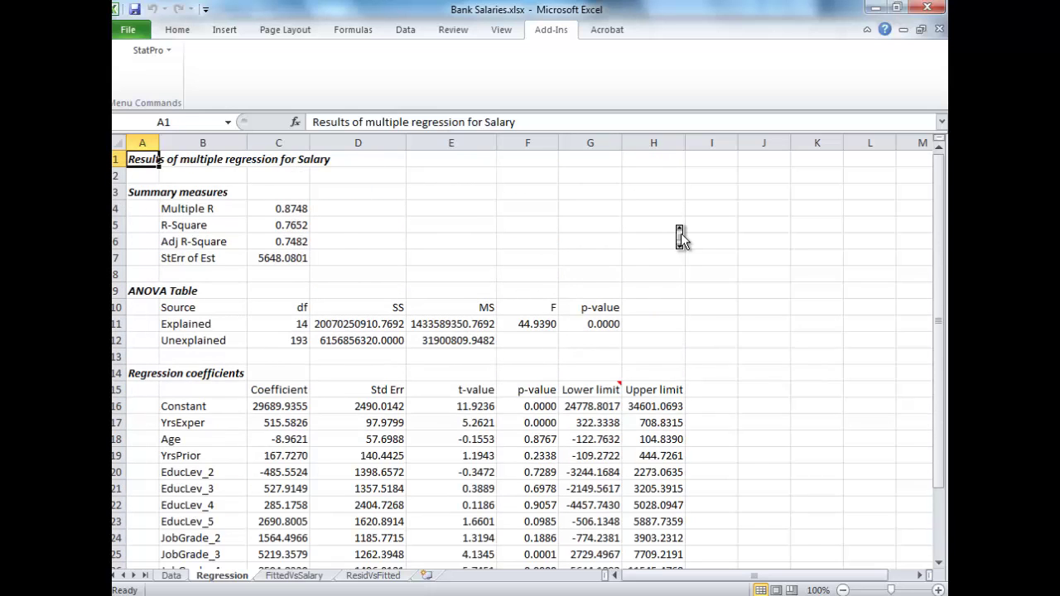
pyautogui.scroll(-2, 681, 238)
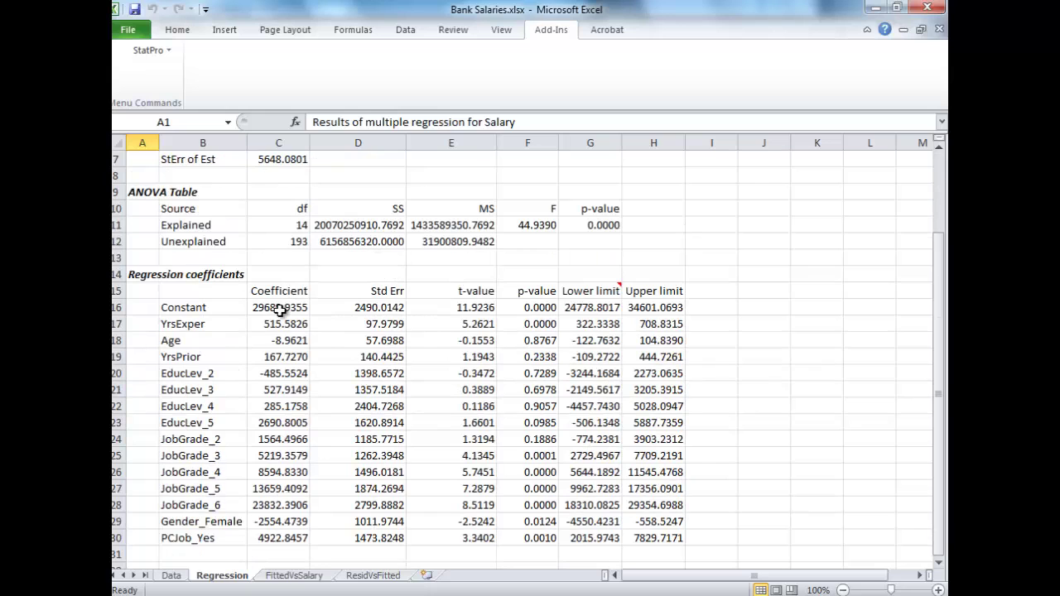
pyautogui.moveTo(280, 310); pyautogui.dragTo(259, 539)
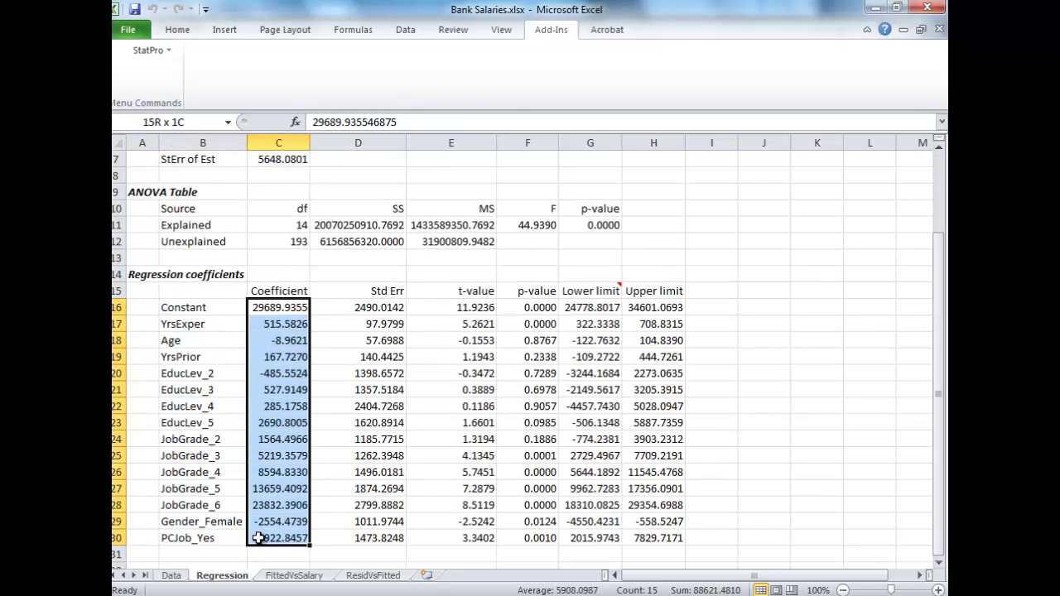
pyautogui.click(828, 406)
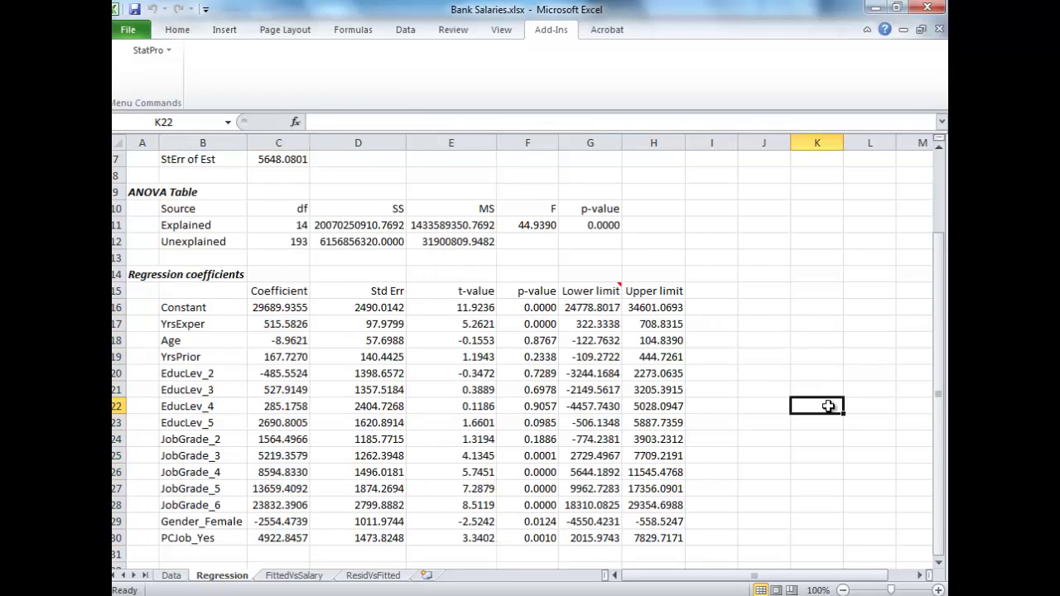
# Examine the coefficients of the explanatory variables, from YrsExper down to PCJob_Yes, in the regression coefficients table.
pyautogui.click(270, 323)
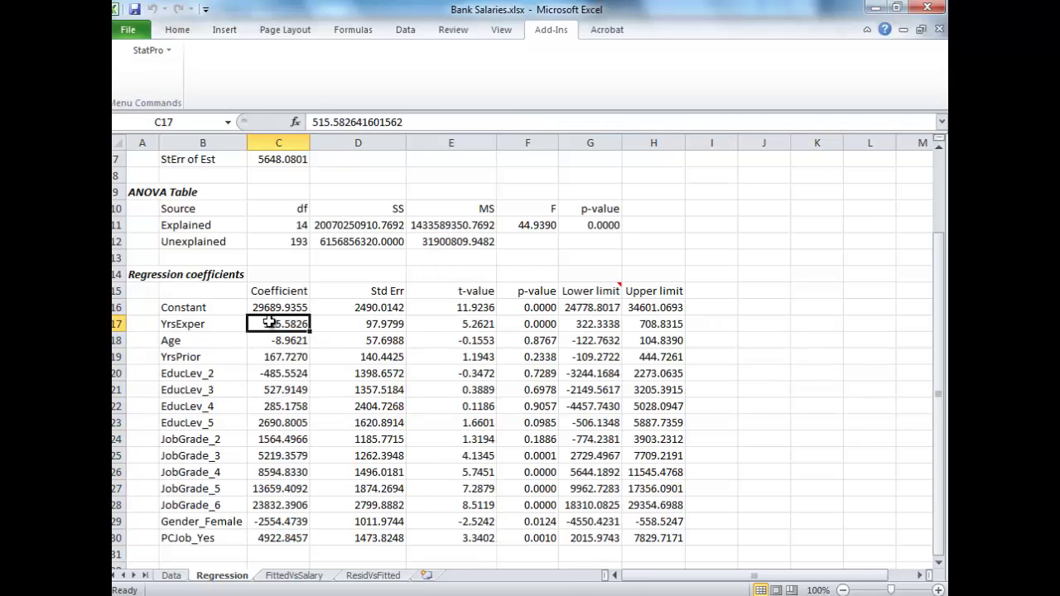
pyautogui.moveTo(270, 323); pyautogui.dragTo(284, 530)
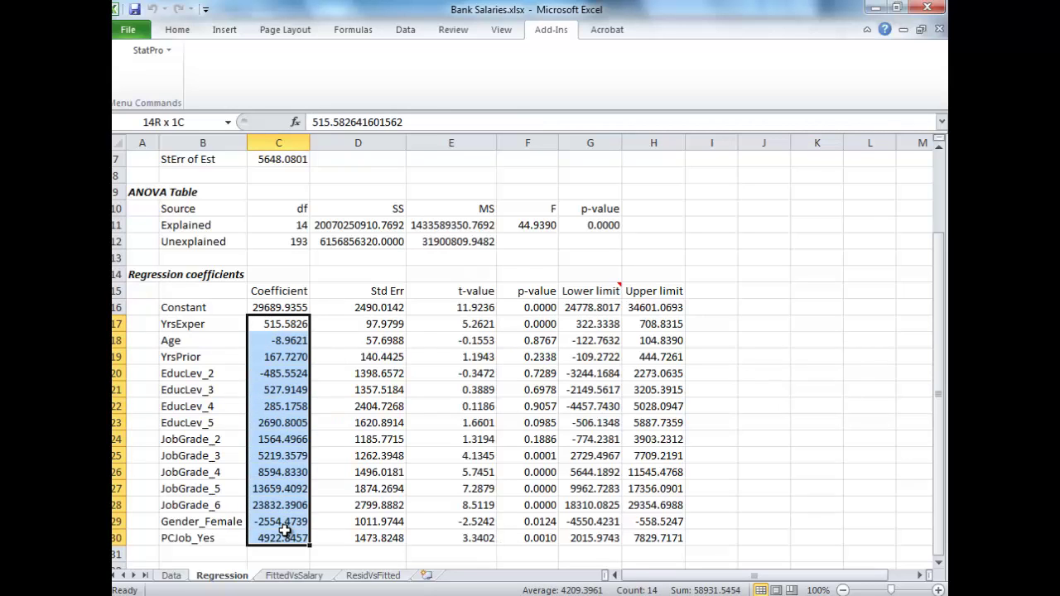
pyautogui.click(271, 361)
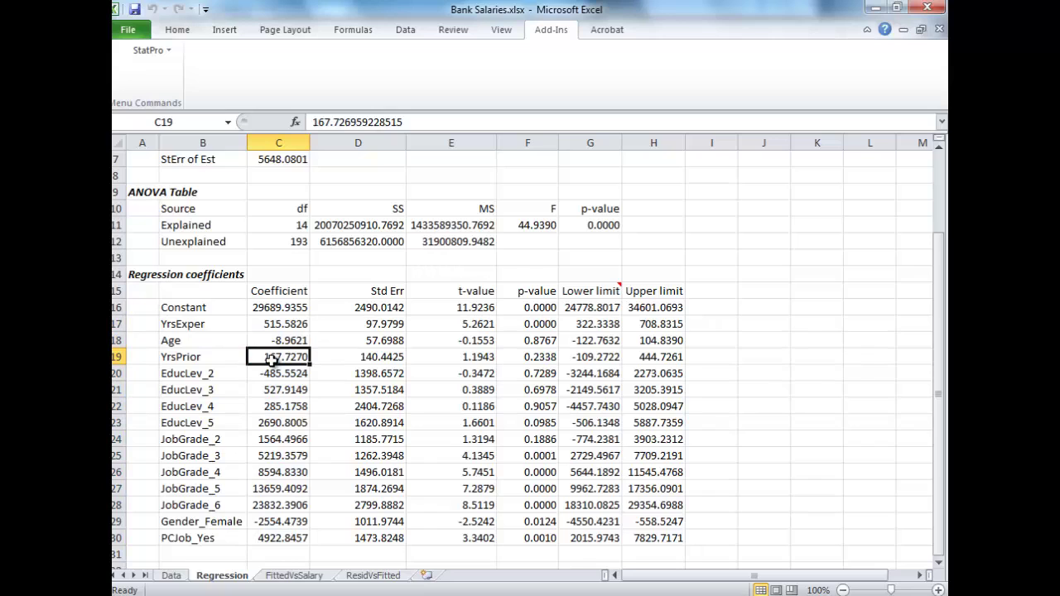
pyautogui.press('Down')
pyautogui.press('Down')
pyautogui.press('Down')
pyautogui.press('Down')
pyautogui.press('Down')
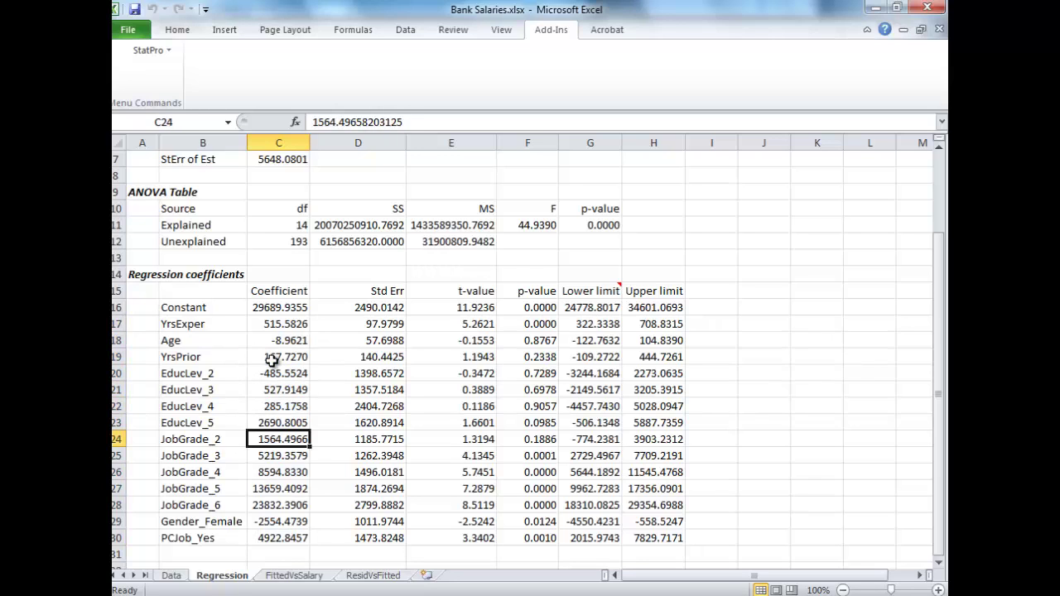
pyautogui.press('Up')
pyautogui.press('Up')
pyautogui.press('Up')
pyautogui.press('Up')
pyautogui.press('Up')
pyautogui.press('Up')
pyautogui.press('Up')
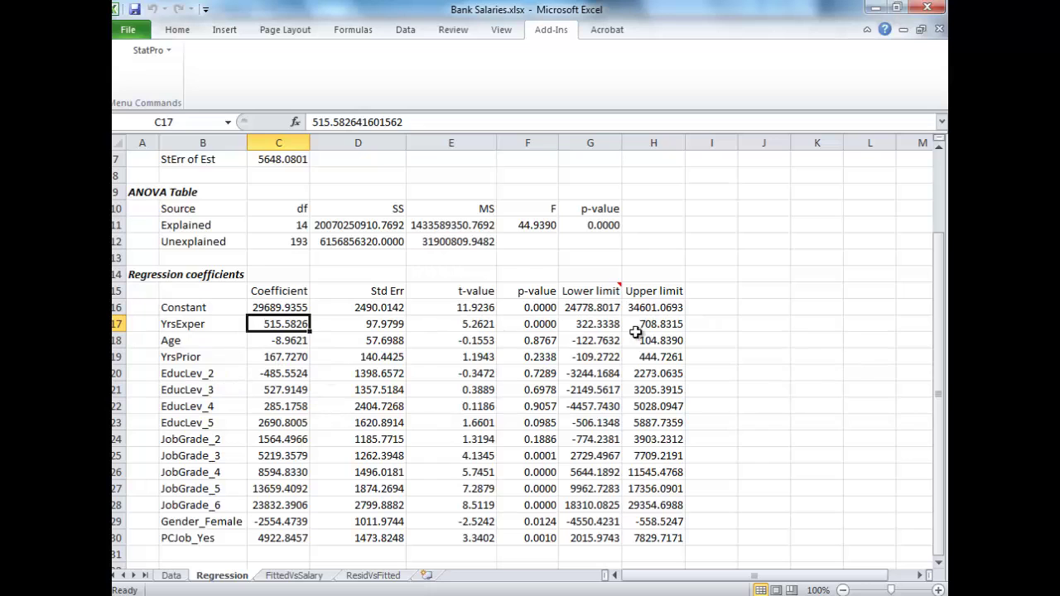
# Enter the note "not bad but not great either" in cell D6, beside the Adj R-Square value in the summary measures.
pyautogui.click(799, 335)
pyautogui.press('Up')
pyautogui.press('Up')
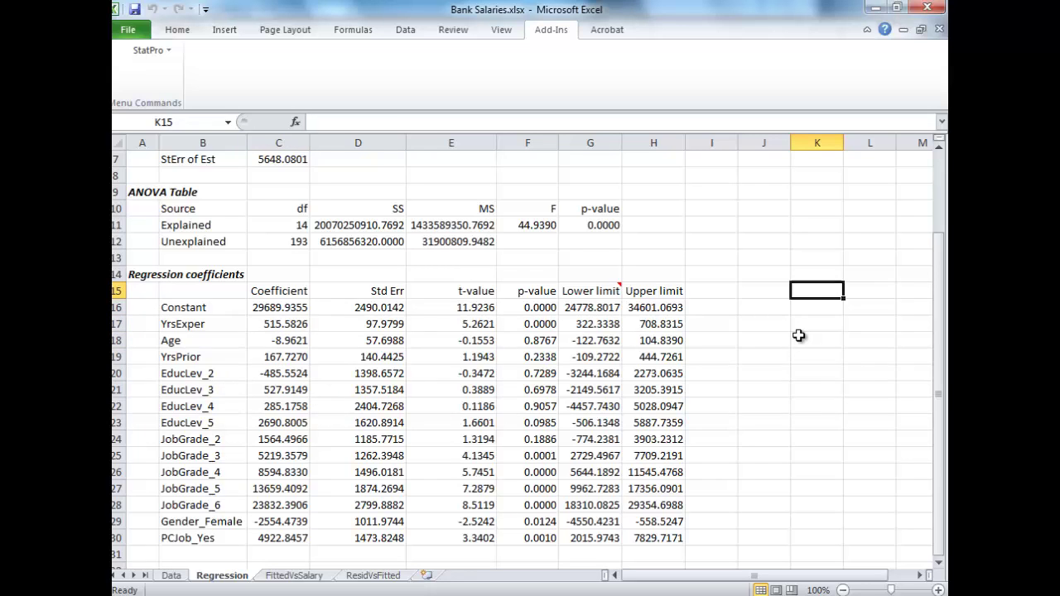
pyautogui.press('Up')
pyautogui.press('Up')
pyautogui.press('Up')
pyautogui.press('Up')
pyautogui.press('Up')
pyautogui.press('Up')
pyautogui.press('Up')
pyautogui.press('Up')
pyautogui.press('Up')
pyautogui.press('Up')
pyautogui.press('Up')
pyautogui.press('Up')
pyautogui.press('Up')
pyautogui.press('Up')
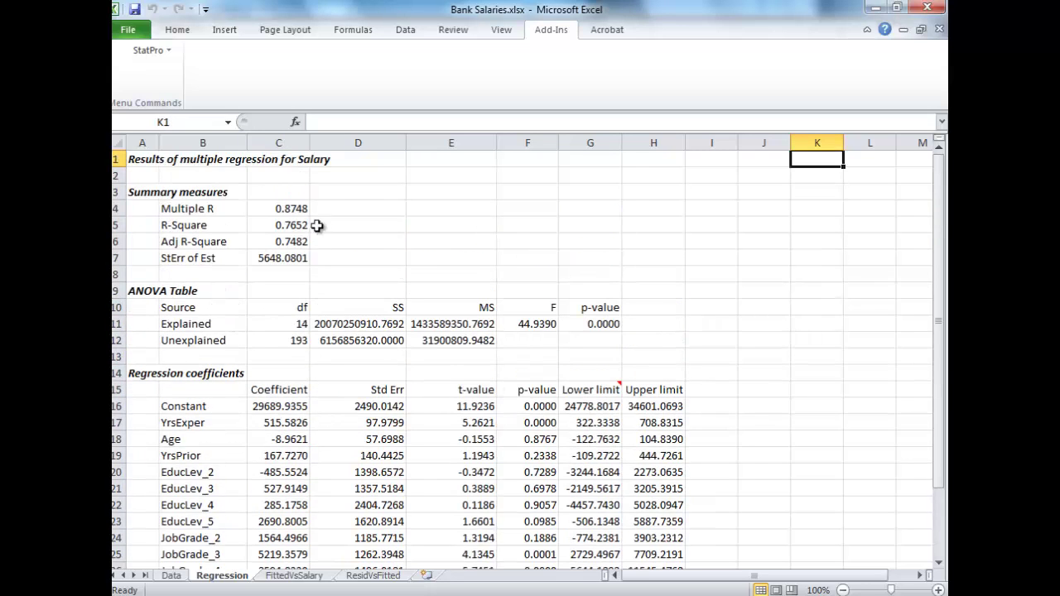
pyautogui.click(281, 242)
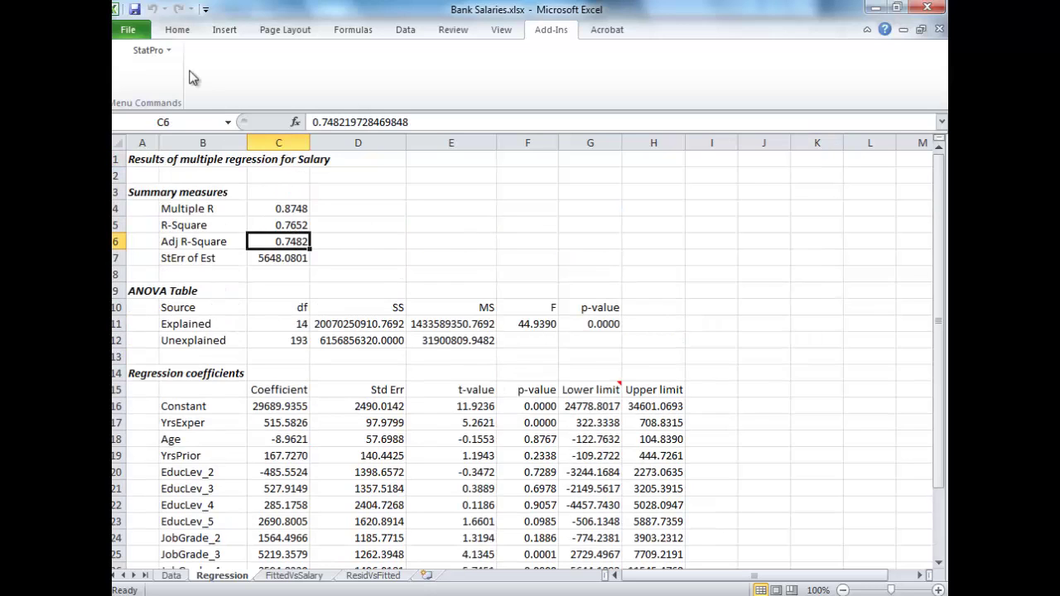
pyautogui.click(356, 242)
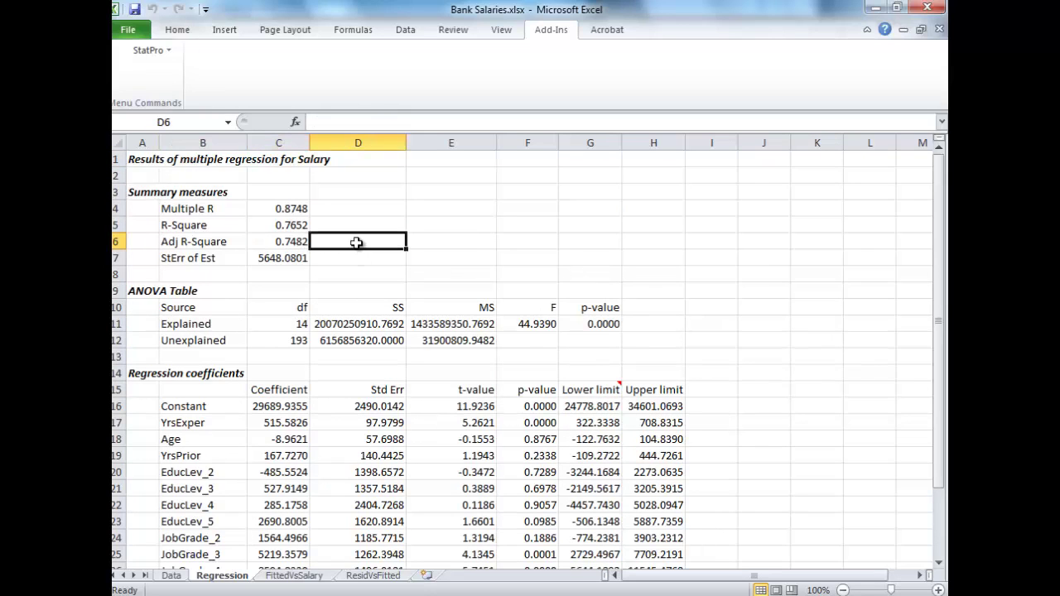
pyautogui.write('not bad')
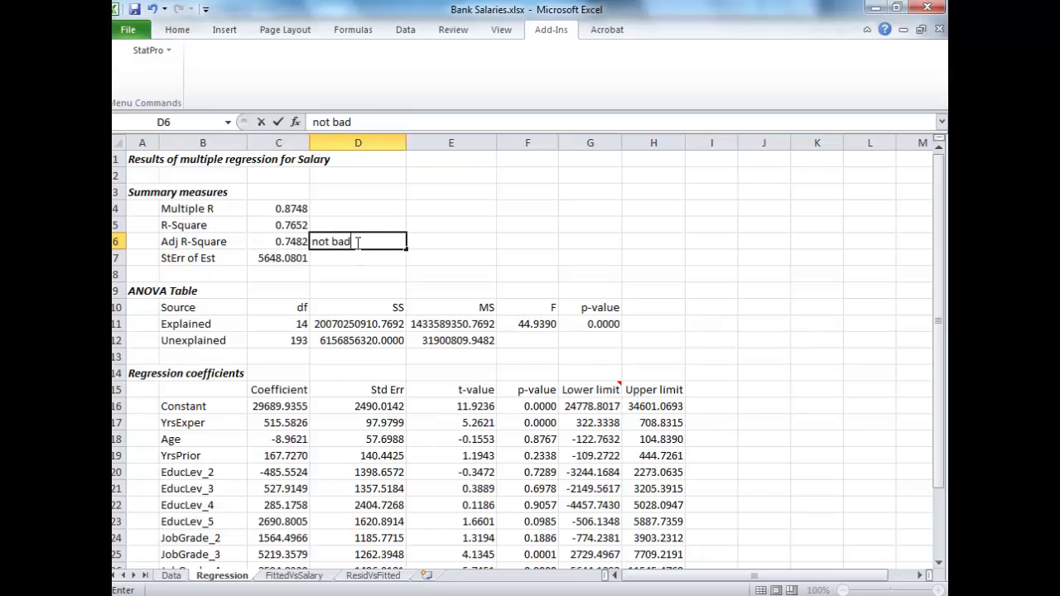
pyautogui.write(' but not great either')
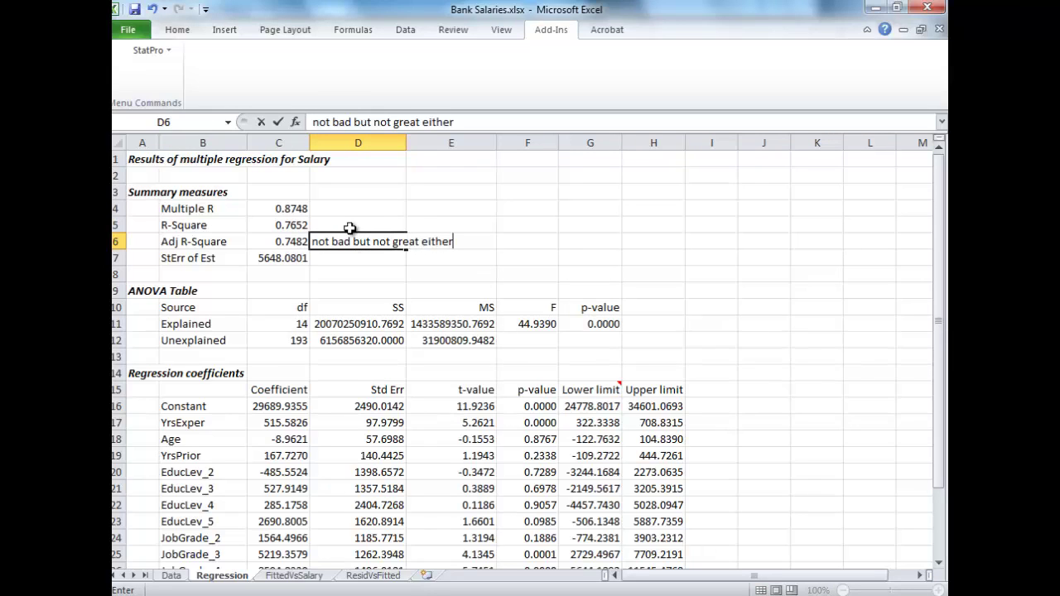
pyautogui.press('Return')
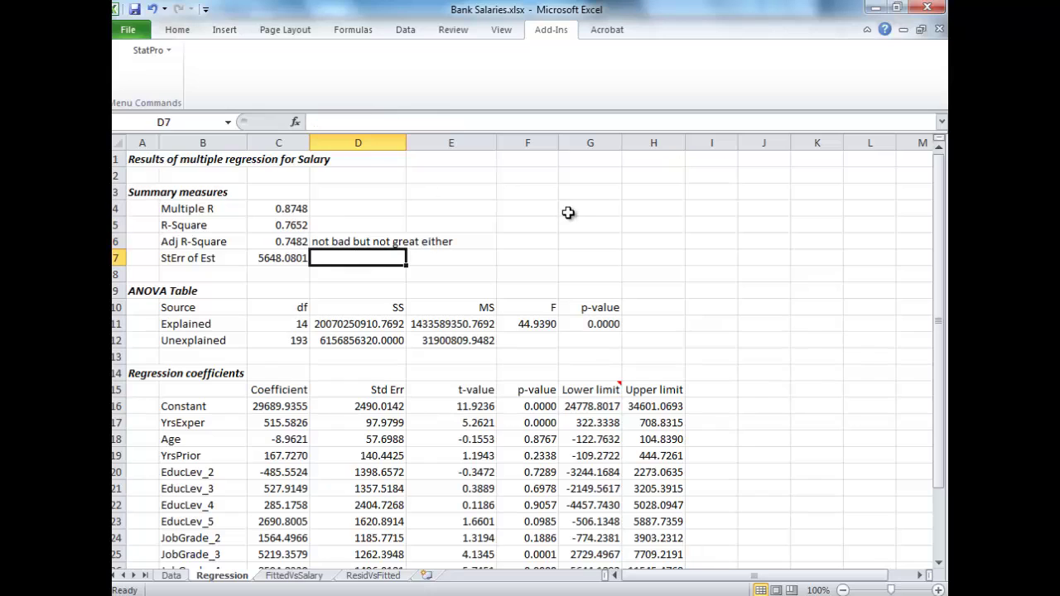
pyautogui.press('Up')
pyautogui.press('Left')
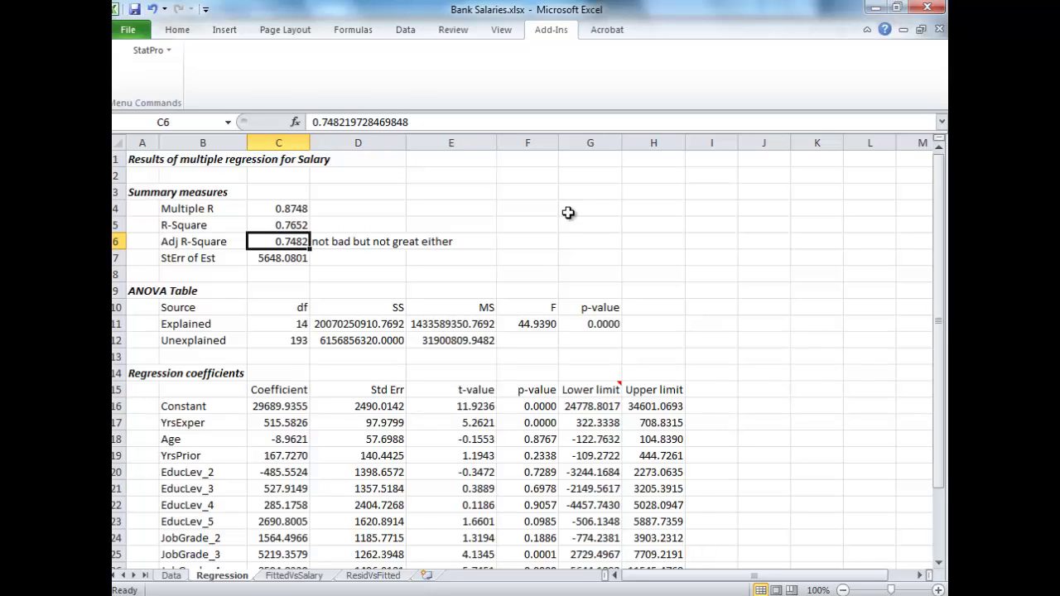
pyautogui.press('Right')
pyautogui.press('Left')
# Examine the p-values of the explanatory variables in column F, paying attention to the education level and job grade dummies.
pyautogui.click(608, 328)
pyautogui.click(508, 455)
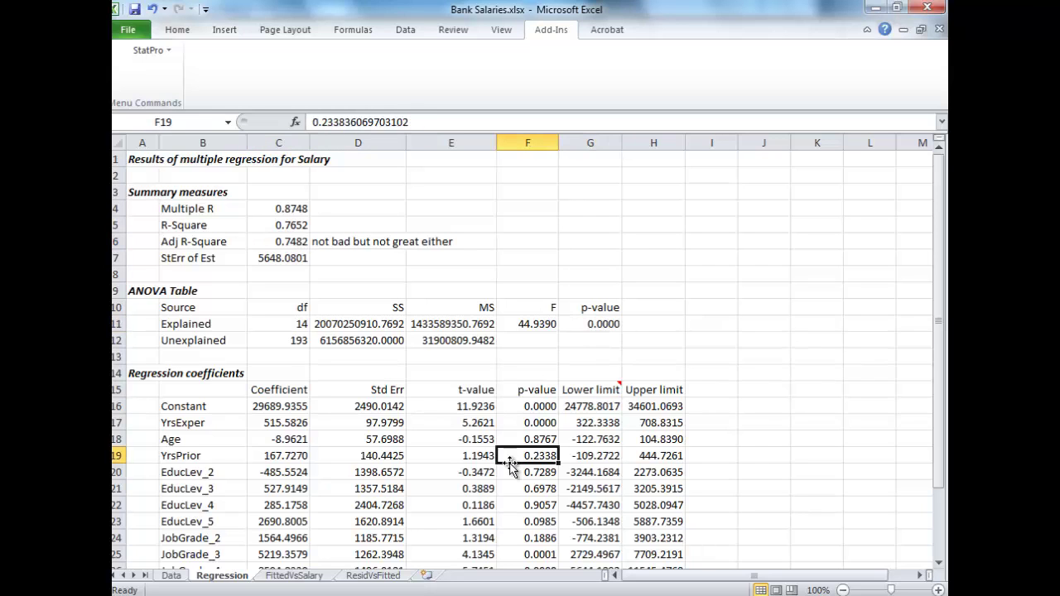
pyautogui.click(511, 468)
pyautogui.press('Down')
pyautogui.press('Down')
pyautogui.press('Down')
pyautogui.press('Down')
pyautogui.press('Down')
pyautogui.press('Down')
pyautogui.press('Down')
pyautogui.press('Down')
pyautogui.press('Down')
pyautogui.press('Down')
pyautogui.press('Down')
pyautogui.press('Down')
pyautogui.press('Up')
pyautogui.press('Up')
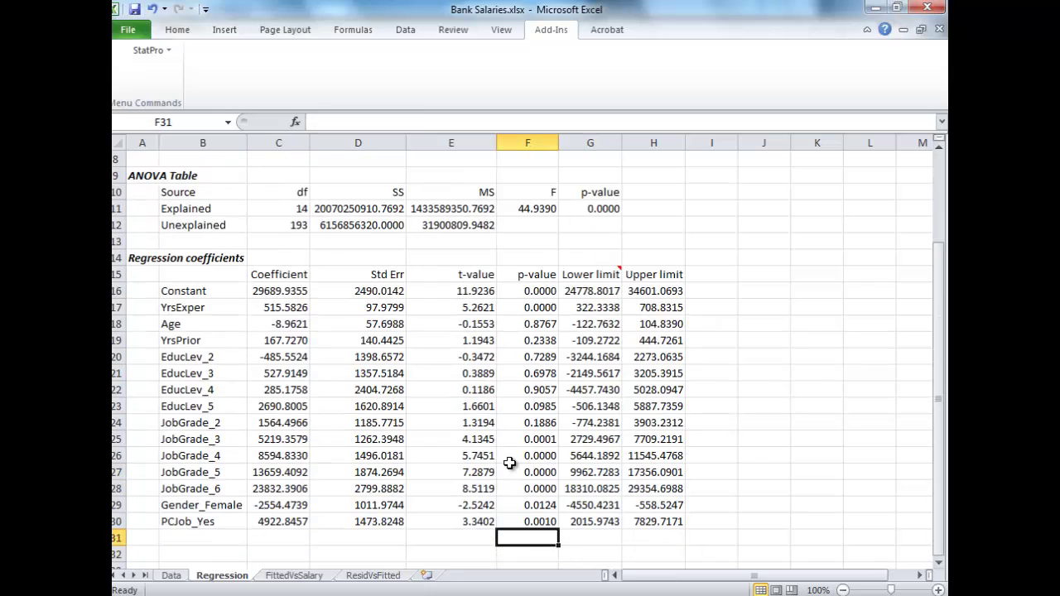
pyautogui.press('Up')
pyautogui.press('Up')
pyautogui.press('Up')
pyautogui.press('Up')
pyautogui.press('Up')
pyautogui.press('Up')
pyautogui.press('Up')
pyautogui.press('Up')
pyautogui.press('Up')
pyautogui.press('Up')
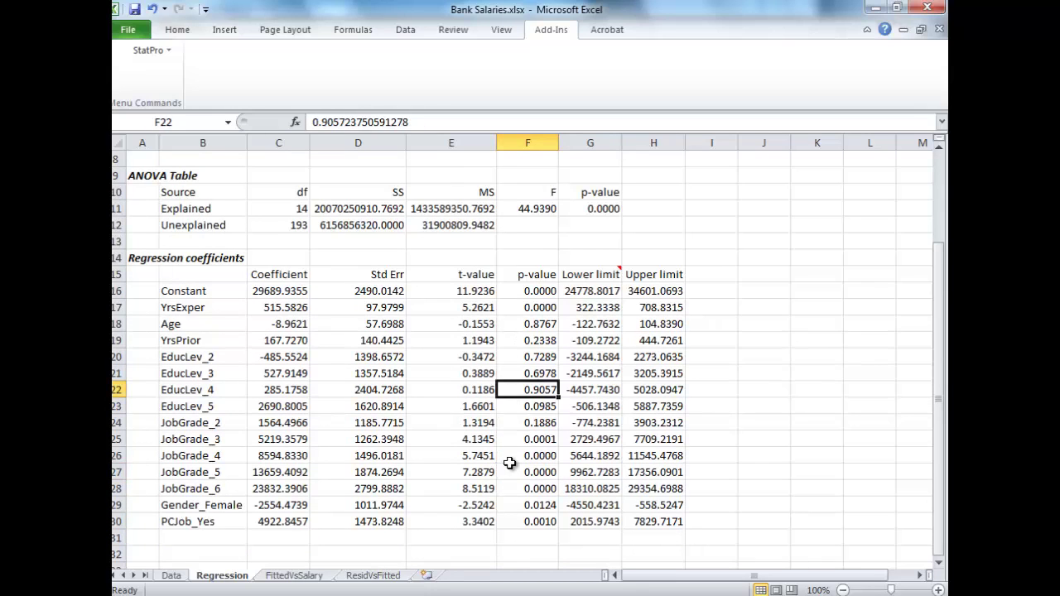
pyautogui.press('Down')
pyautogui.press('Down')
pyautogui.press('Down')
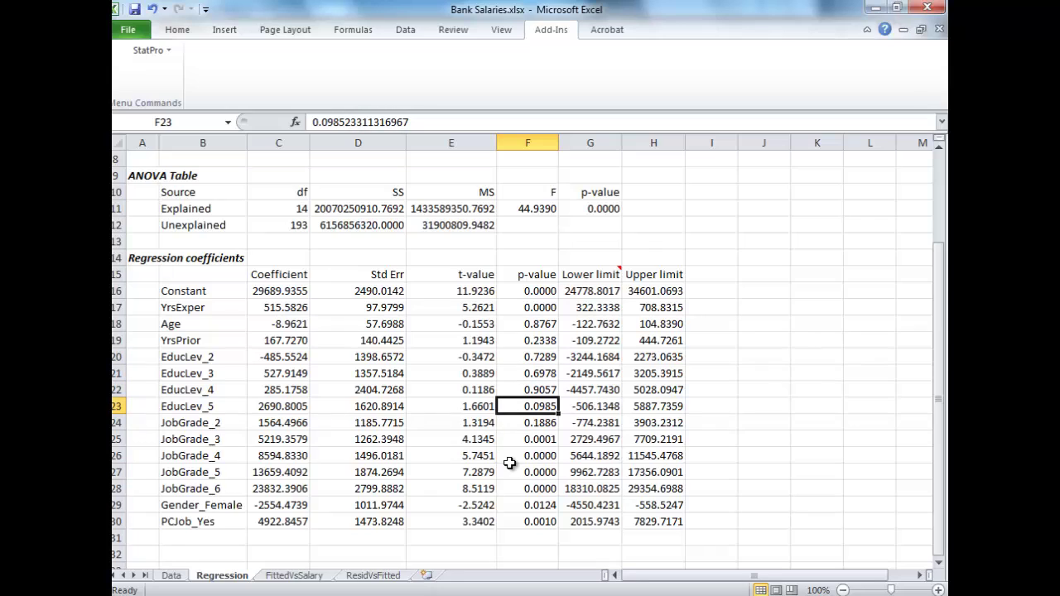